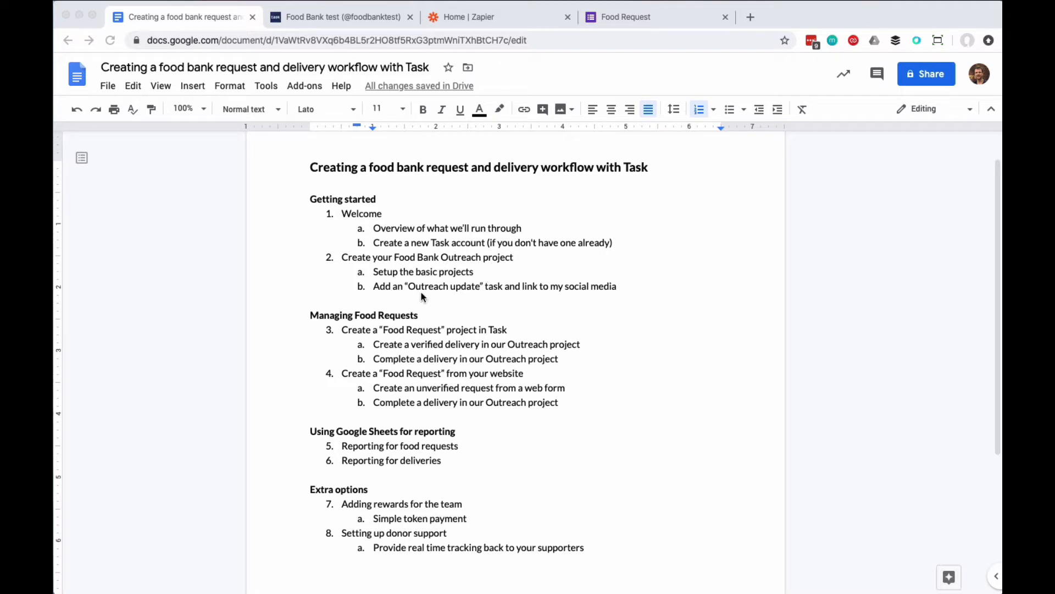
# Take the outreach project name from the outline and start a new project in Task named "Food Bank Outreach".
pyautogui.click(414, 257)
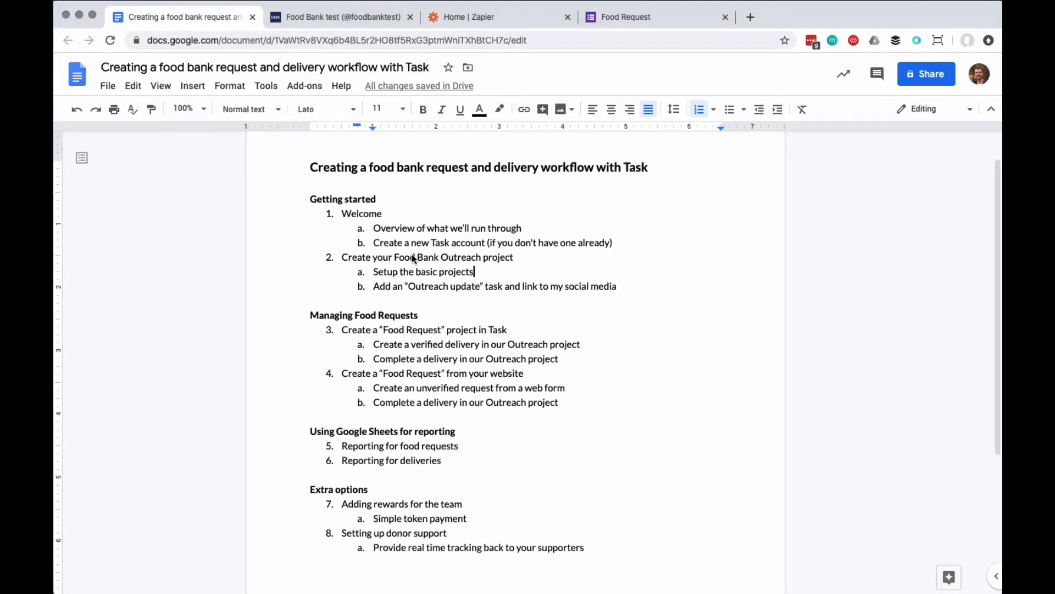
pyautogui.moveTo(395, 257); pyautogui.dragTo(483, 254)
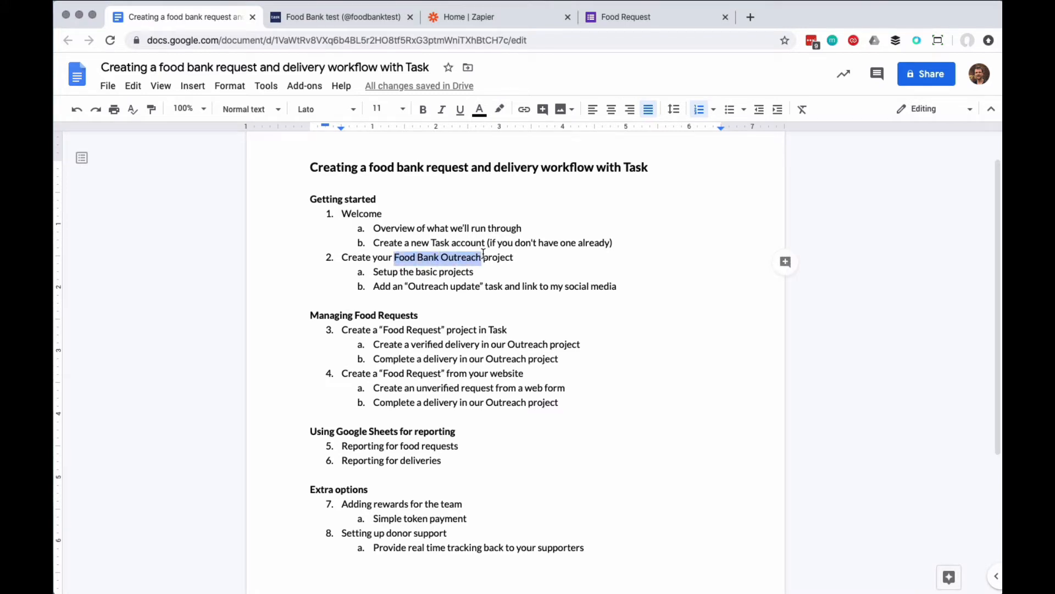
pyautogui.click(352, 19)
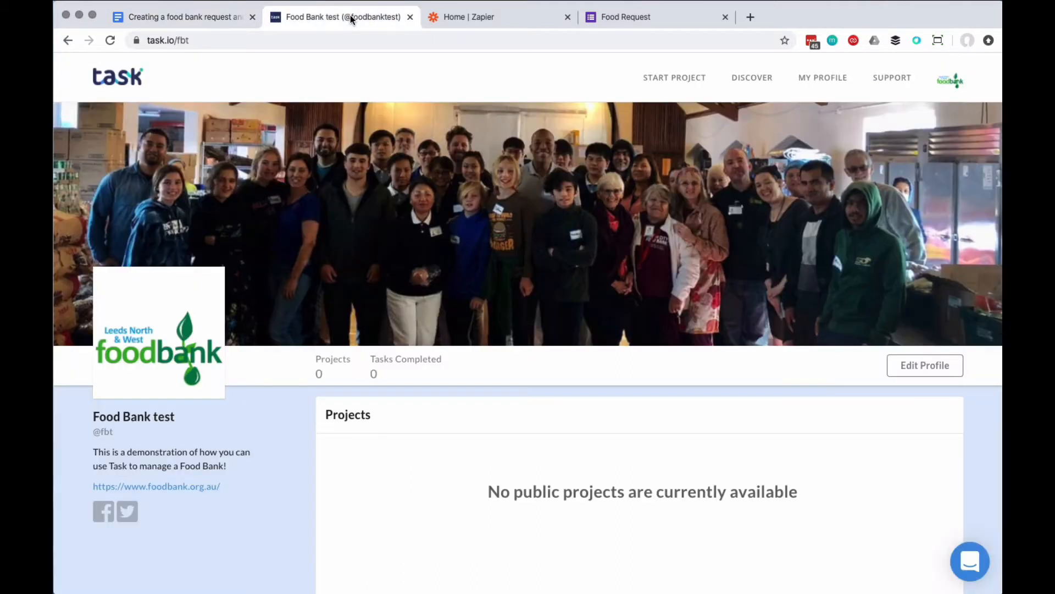
pyautogui.click(675, 79)
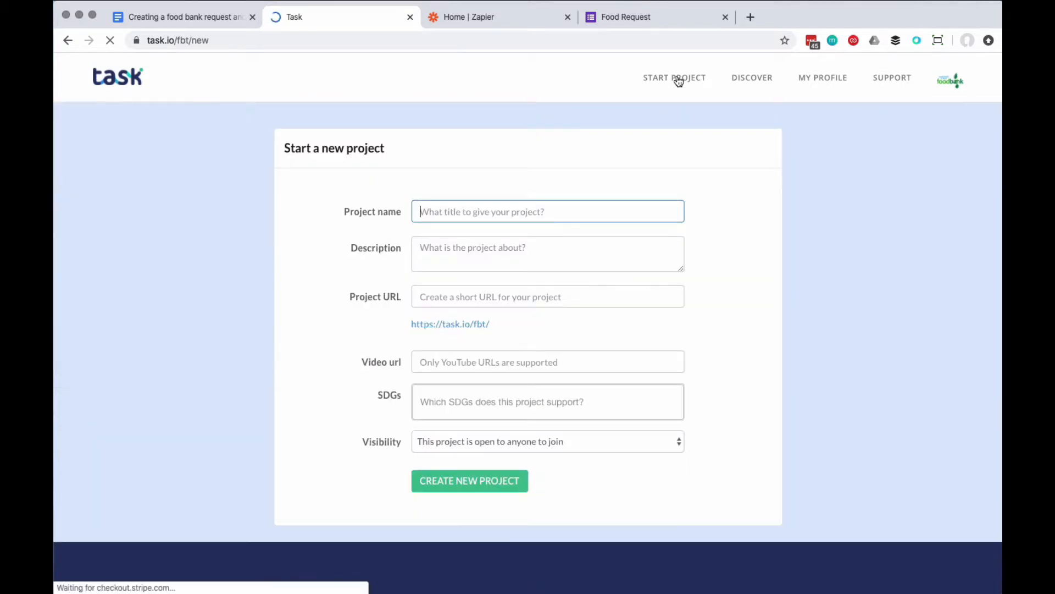
pyautogui.write('Food Bank Outreach')
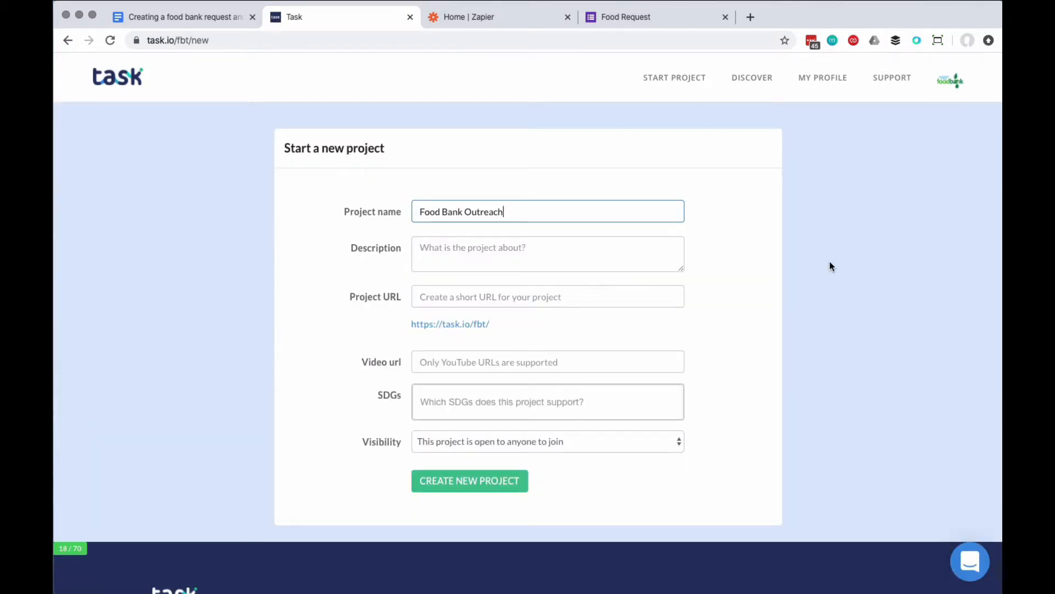
# Enter the description "This is our main outreach project - see how we make impact, update our donors, and help people who require our support".
pyautogui.click(537, 254)
pyautogui.moveTo(682, 270); pyautogui.dragTo(692, 395)
pyautogui.write('This is our main outreach project - see how we make impact, update our donors, and help people who require our support')
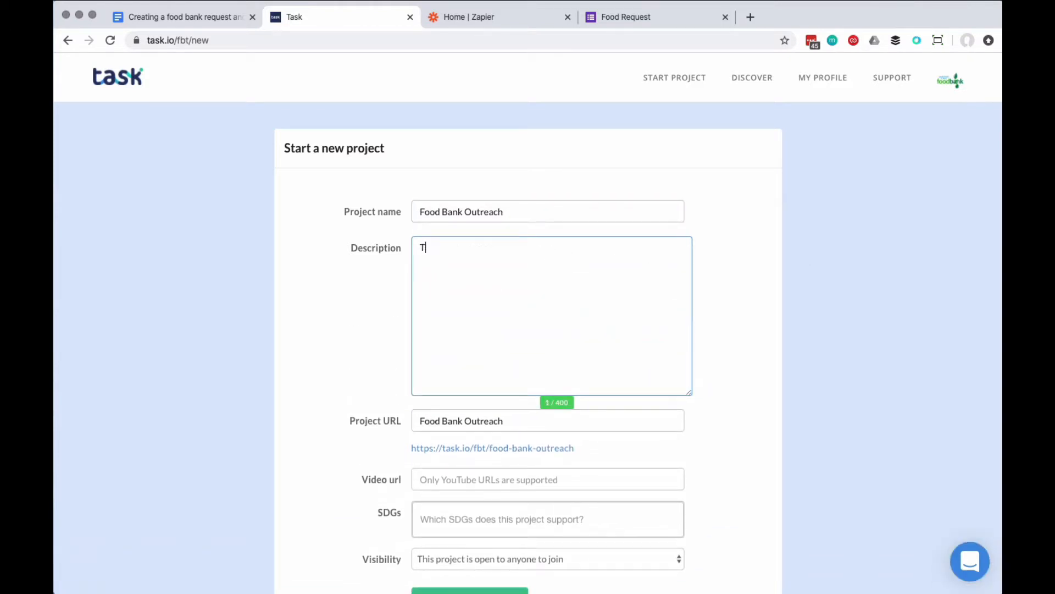
pyautogui.click(714, 347)
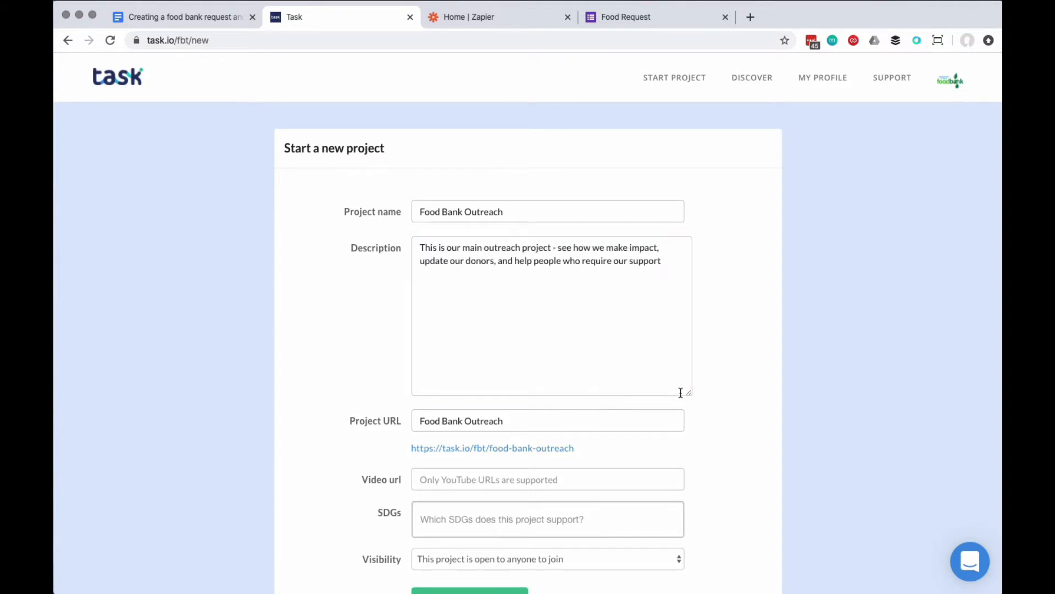
pyautogui.moveTo(691, 391); pyautogui.dragTo(661, 292)
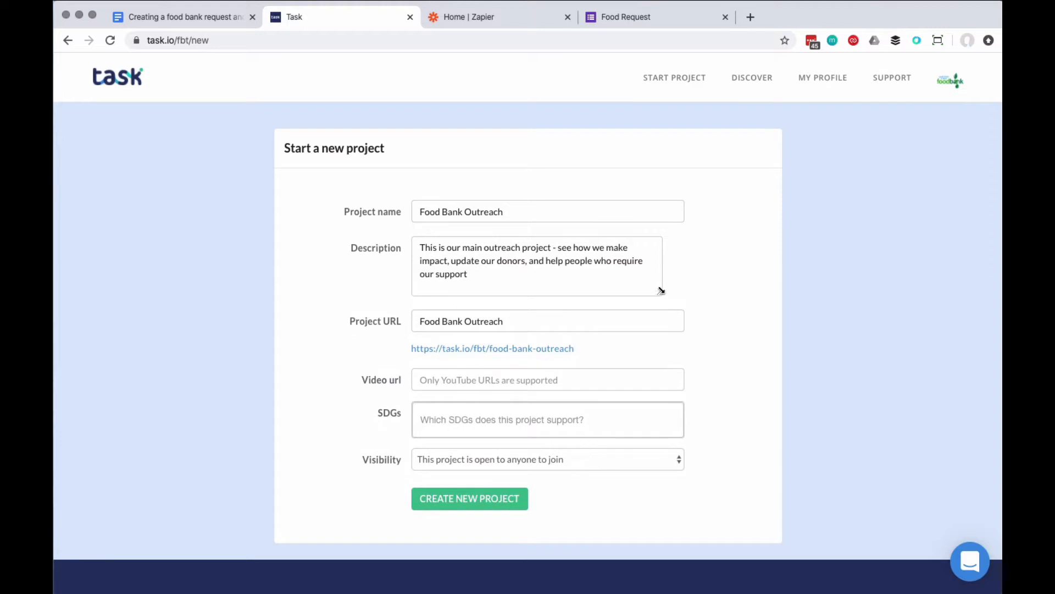
pyautogui.moveTo(661, 290); pyautogui.dragTo(706, 295)
# Shorten the project URL text to "Outreach".
pyautogui.scroll(-1, 705, 295)
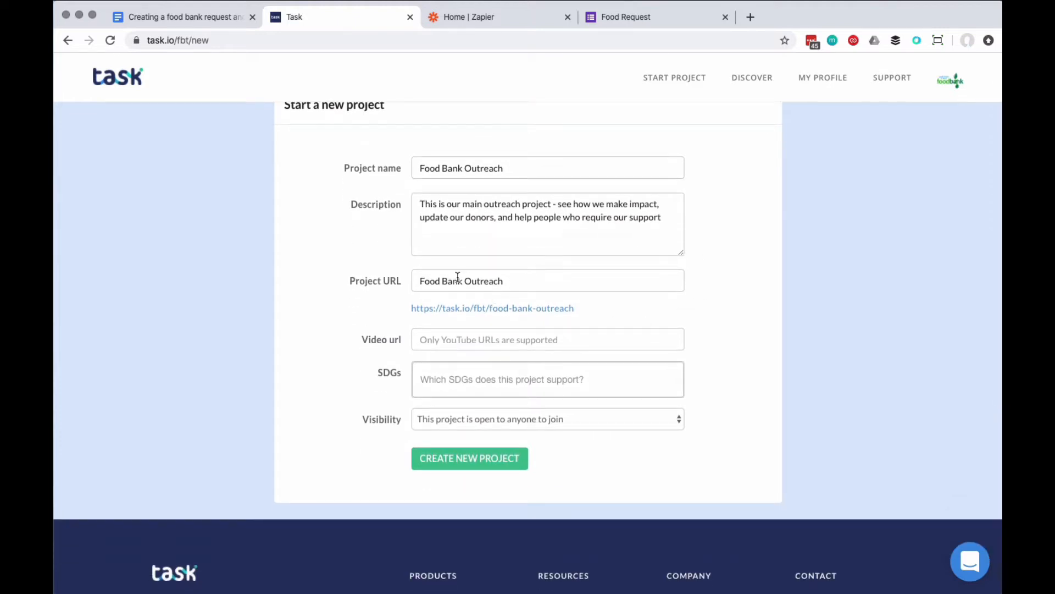
pyautogui.moveTo(465, 280); pyautogui.dragTo(360, 277)
pyautogui.press('BackSpace')
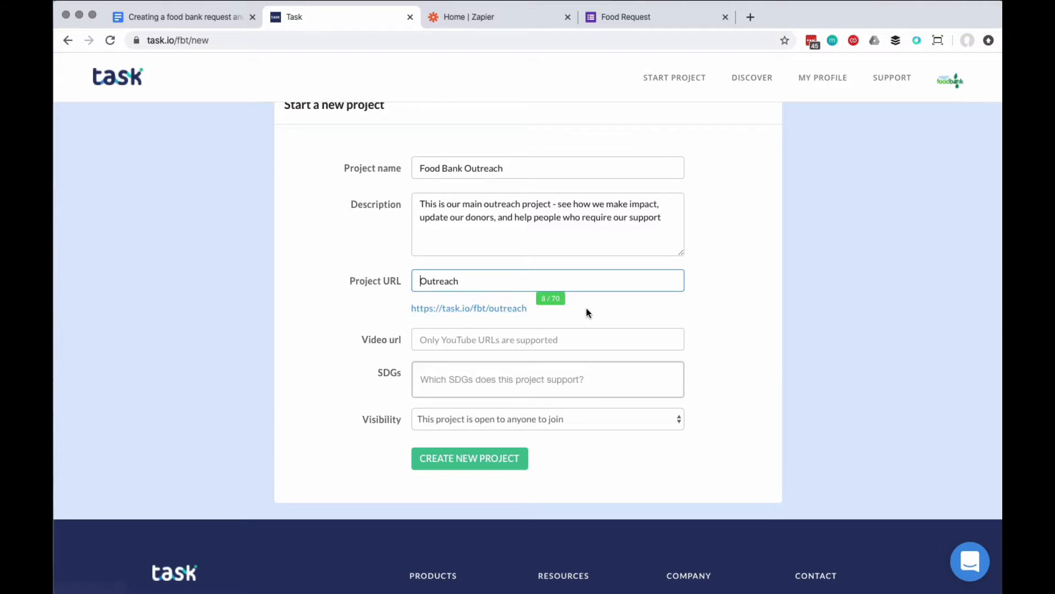
pyautogui.click(706, 306)
# Copy the address of the YouTube video "How to fight hunger: inside your local food bank" into the new project's video URL.
pyautogui.scroll(-2, 706, 305)
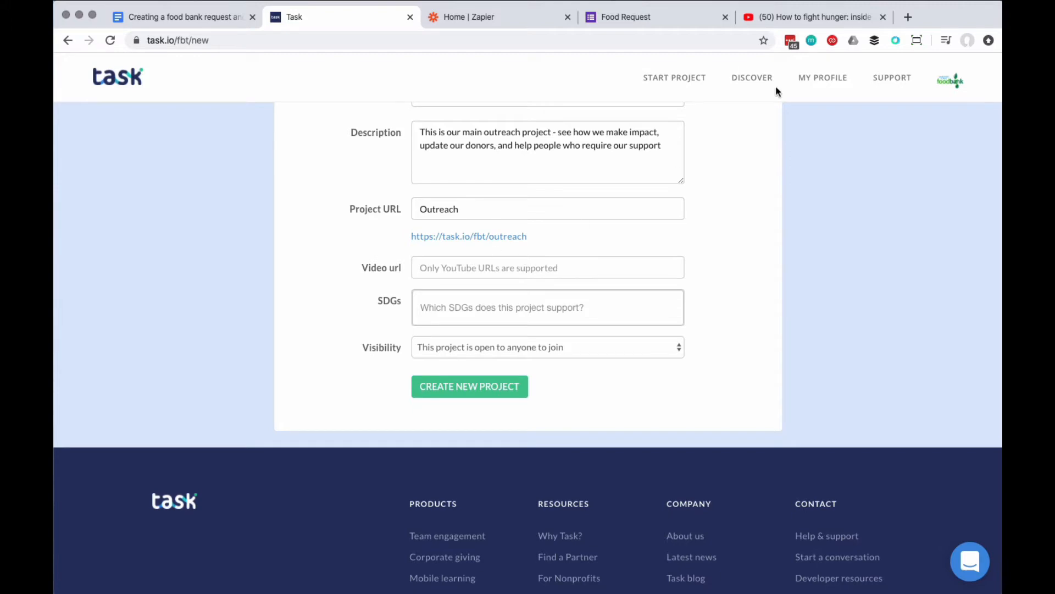
pyautogui.click(819, 21)
pyautogui.click(329, 40)
pyautogui.press('super+c')
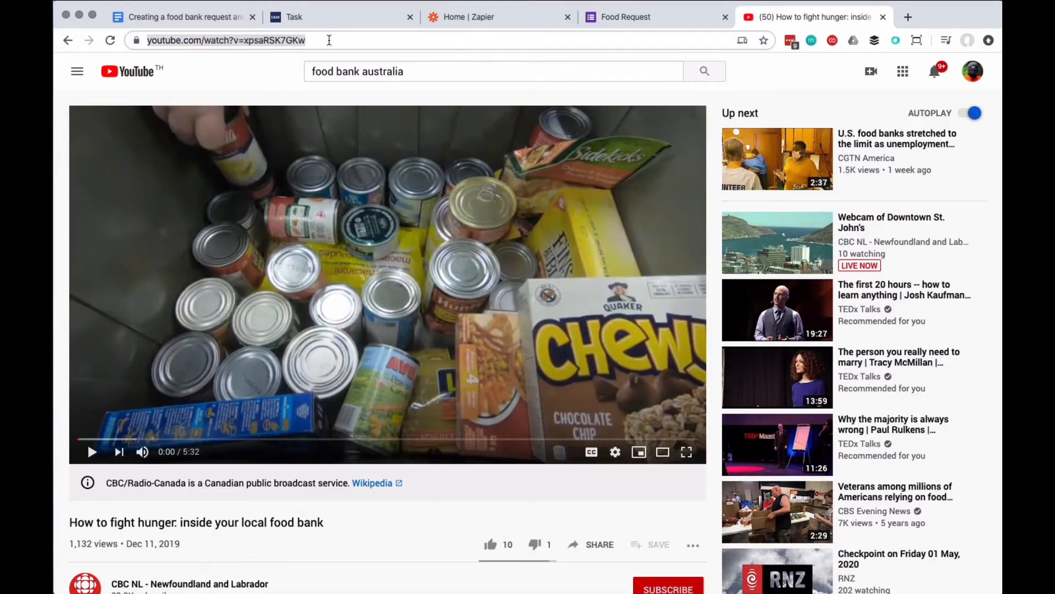
pyautogui.click(329, 17)
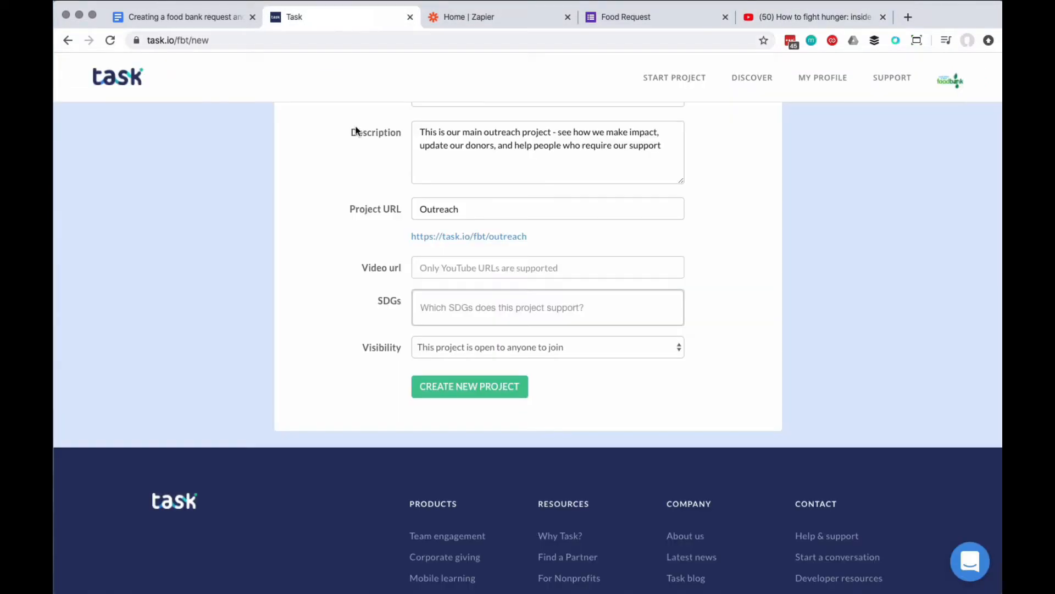
pyautogui.click(463, 263)
pyautogui.press('super+v')
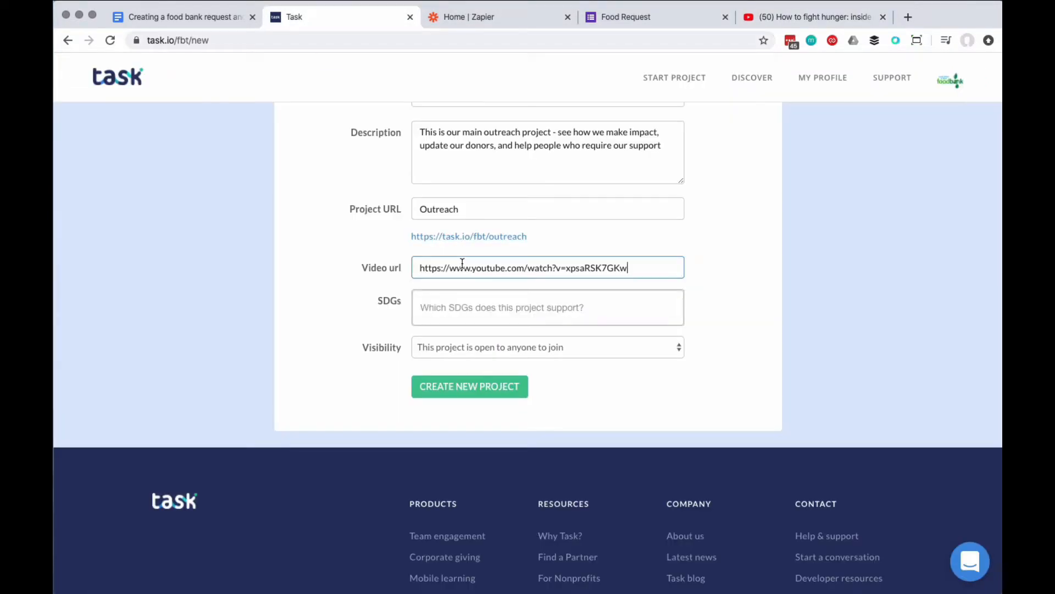
pyautogui.click(761, 302)
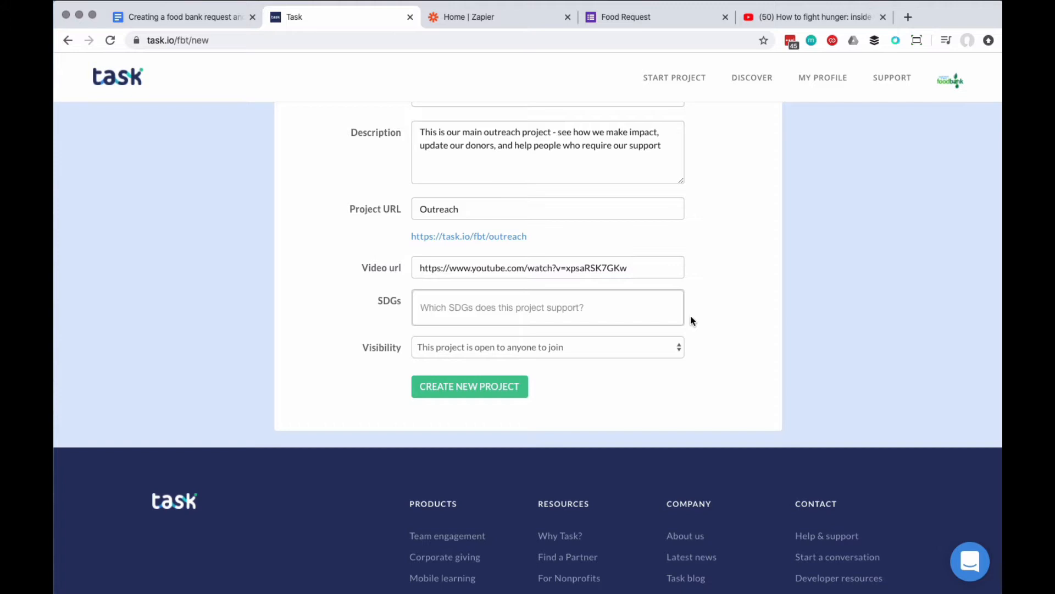
# Assign the SDGs Zero Hunger, No Poverty, Good Health and Well-being, and Decent Work and Economic Growth to the project.
pyautogui.click(598, 306)
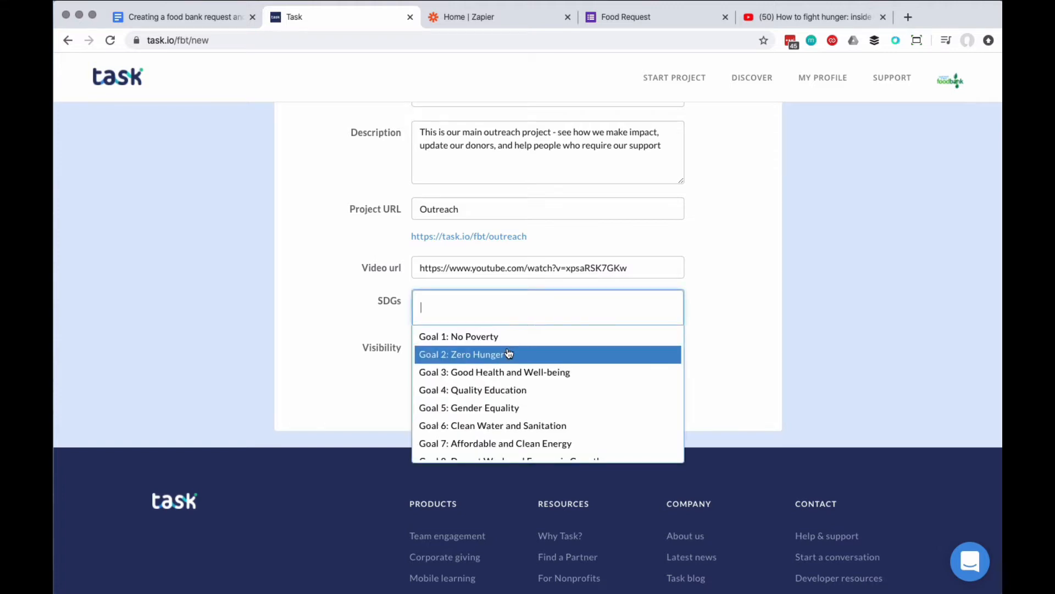
pyautogui.click(514, 355)
pyautogui.click(605, 308)
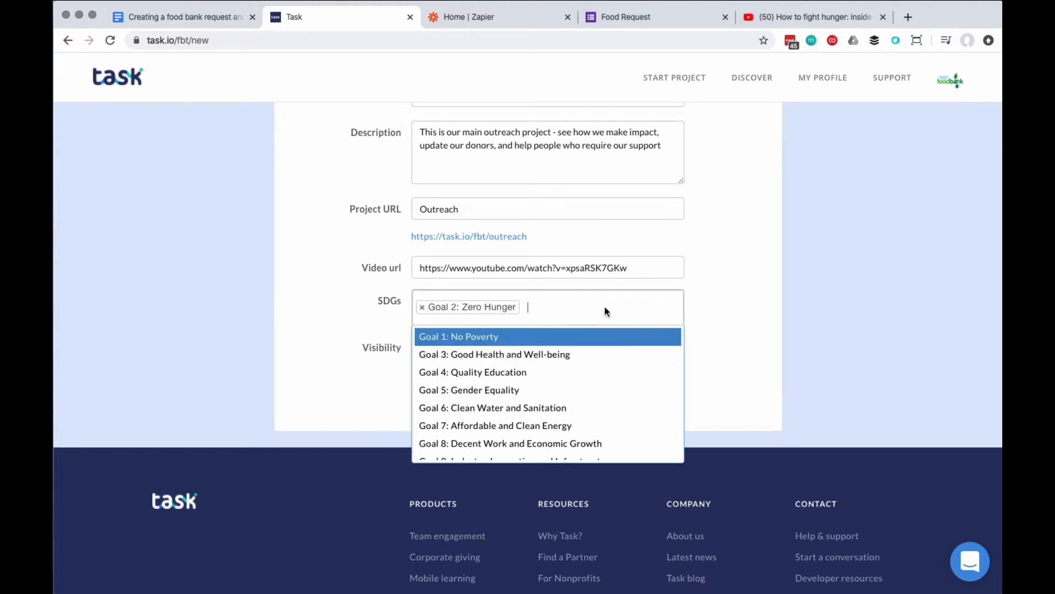
pyautogui.click(516, 343)
pyautogui.click(657, 307)
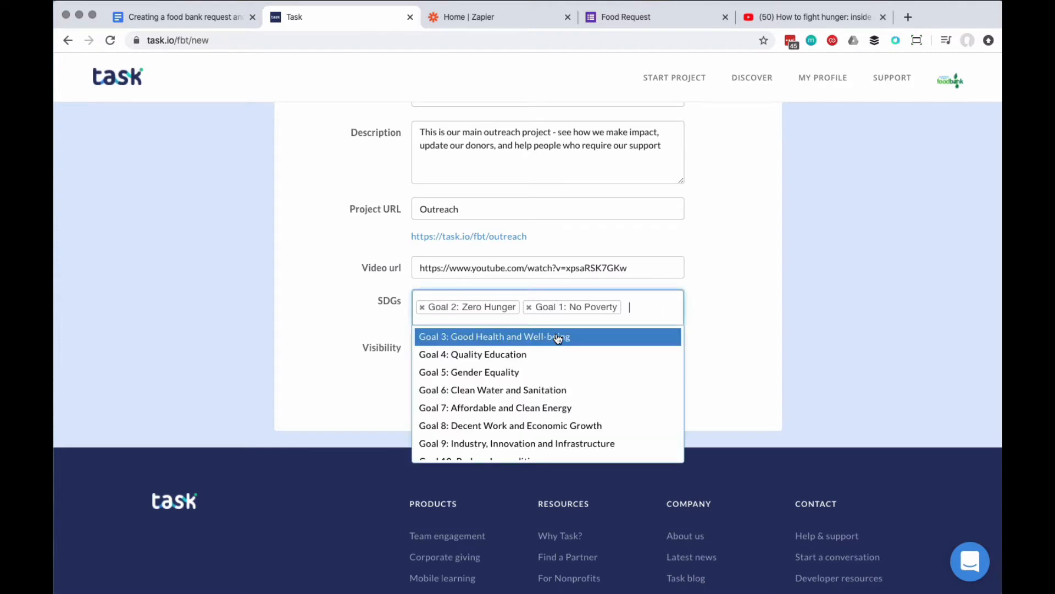
pyautogui.click(561, 336)
pyautogui.click(640, 322)
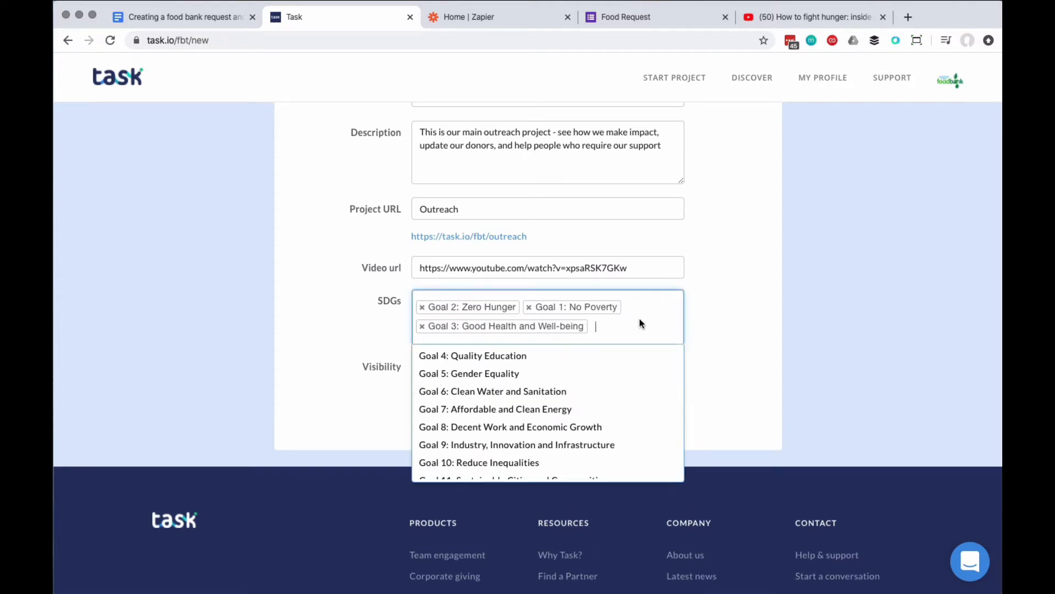
pyautogui.scroll(-3, 592, 374)
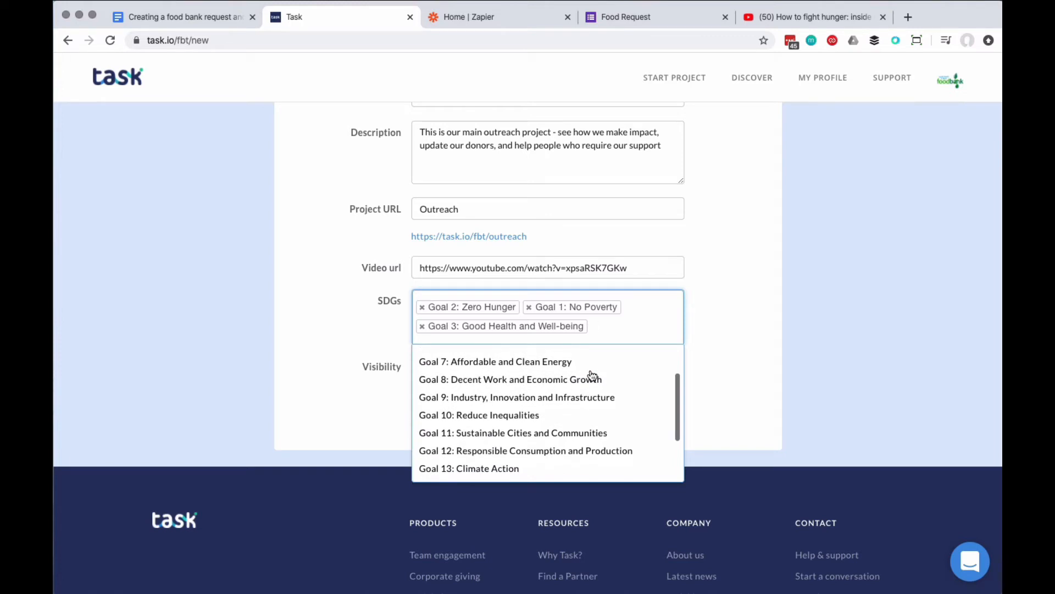
pyautogui.click(586, 381)
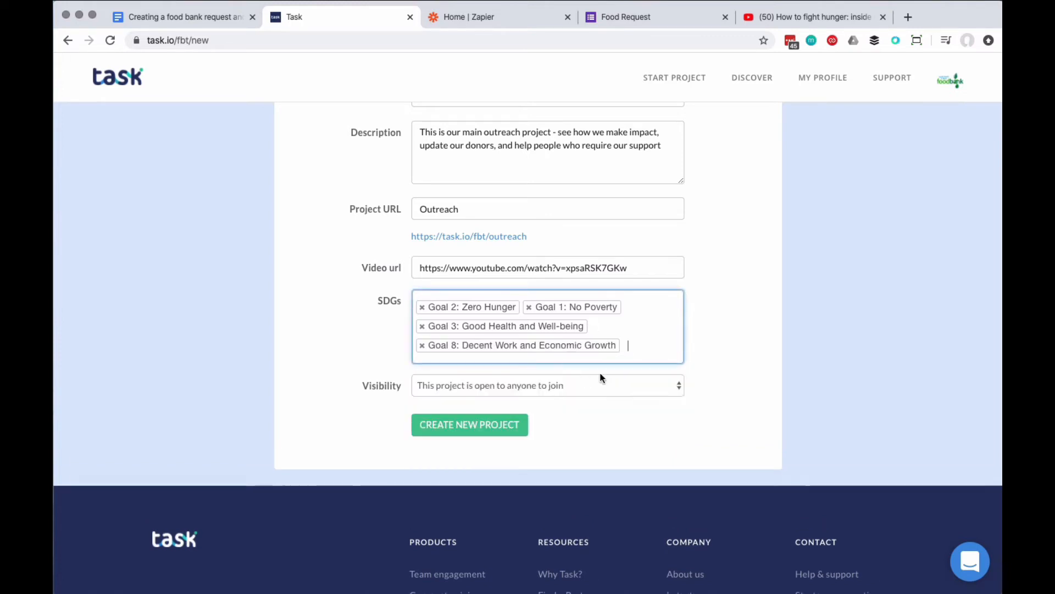
# Set the visibility to "Team members are invited by you personally" and create the project.
pyautogui.click(644, 386)
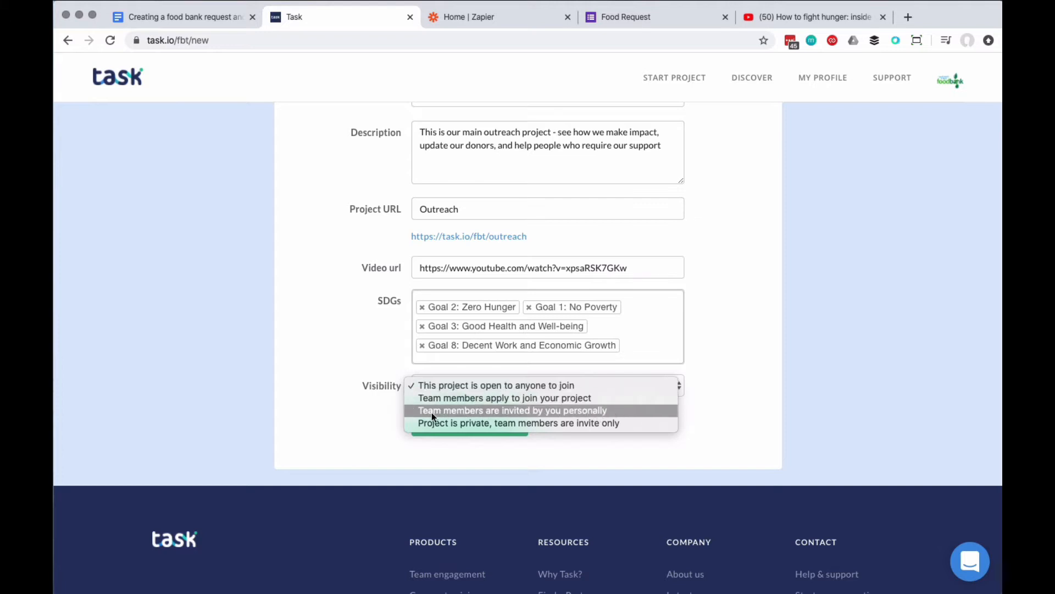
pyautogui.click(550, 414)
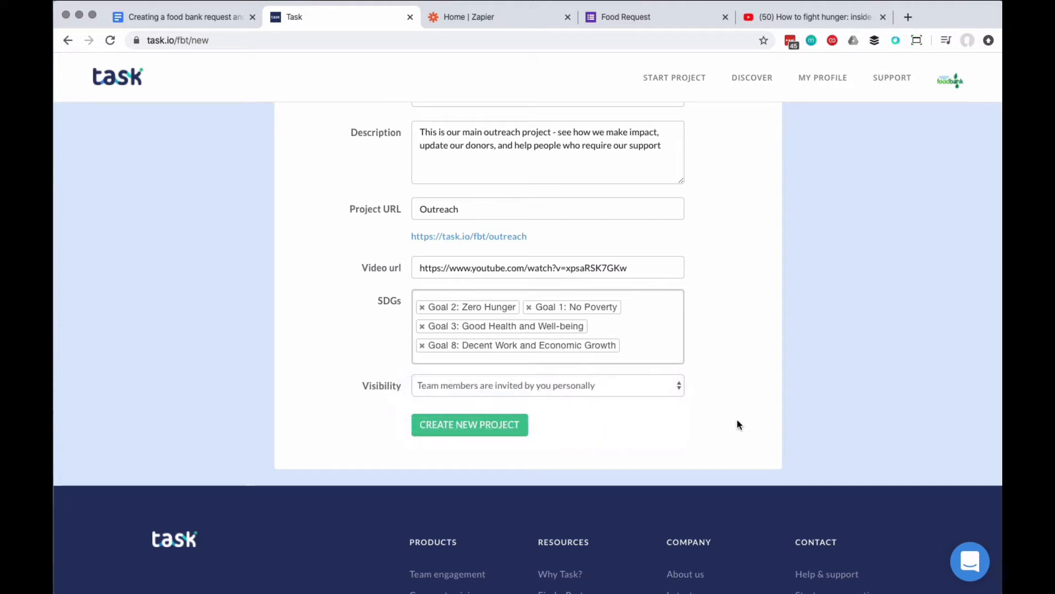
pyautogui.click(469, 423)
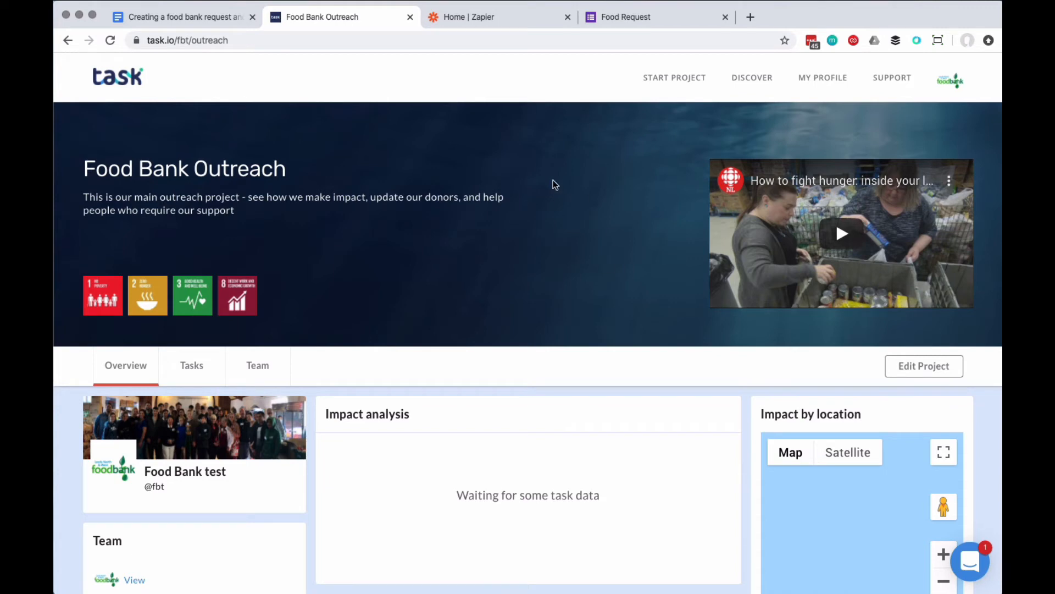
# Use Food_bank.max-1100x1100.jpg as the project's header photo, shift it upward to show more of the cans, and save the project changes.
pyautogui.click(905, 370)
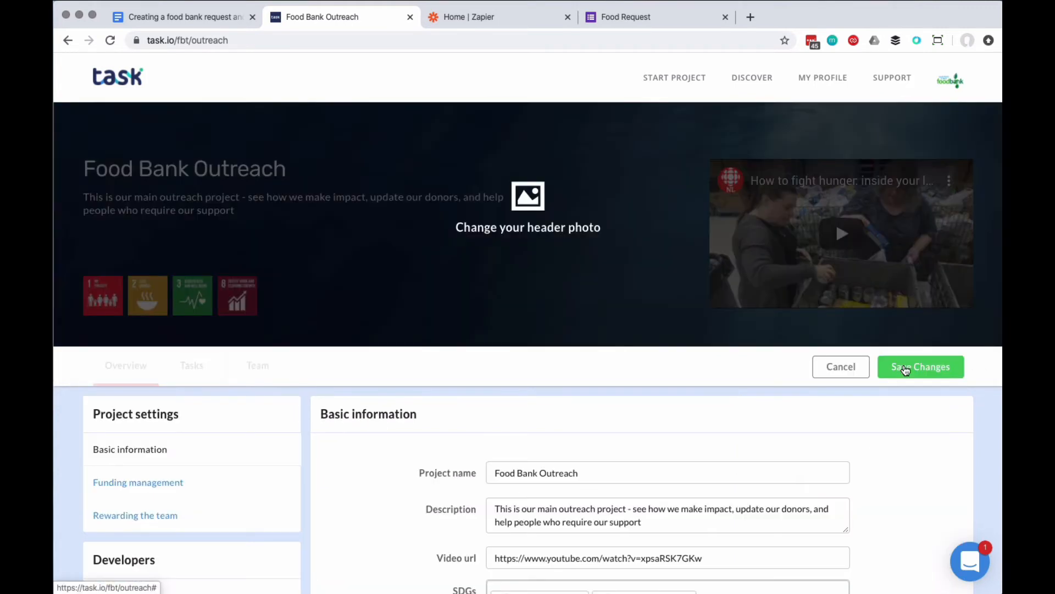
pyautogui.click(533, 205)
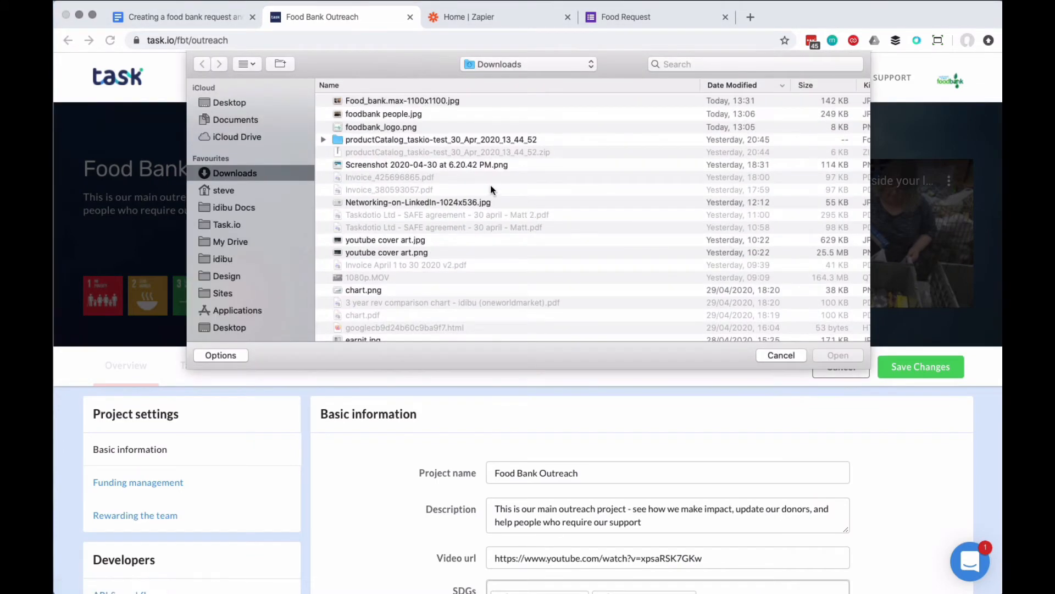
pyautogui.doubleClick(403, 100)
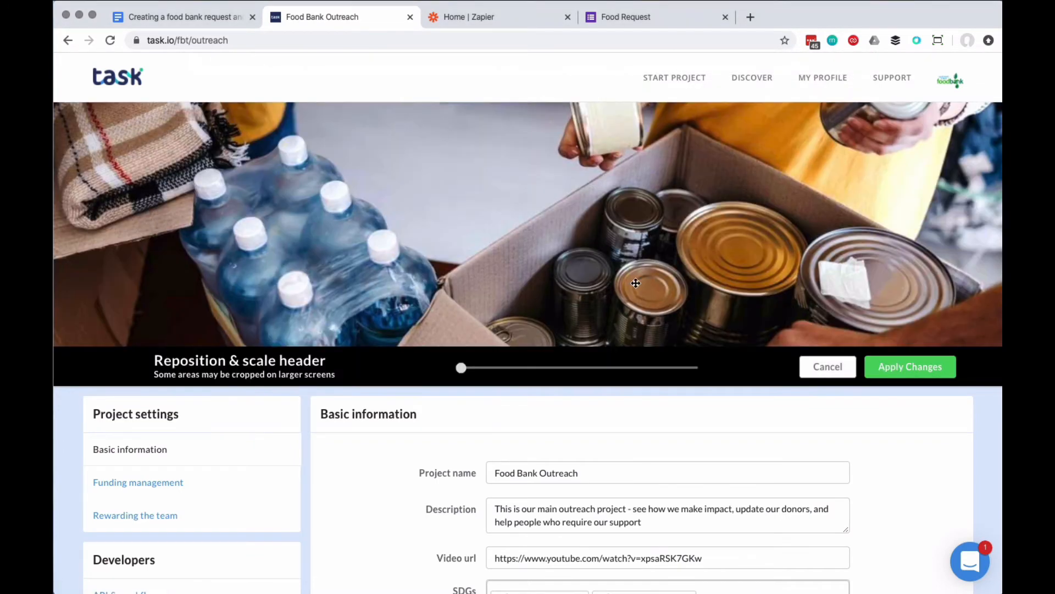
pyautogui.moveTo(576, 254)
pyautogui.mouseDown()
pyautogui.moveTo(574, 181)
pyautogui.moveTo(540, 222)
pyautogui.mouseUp()
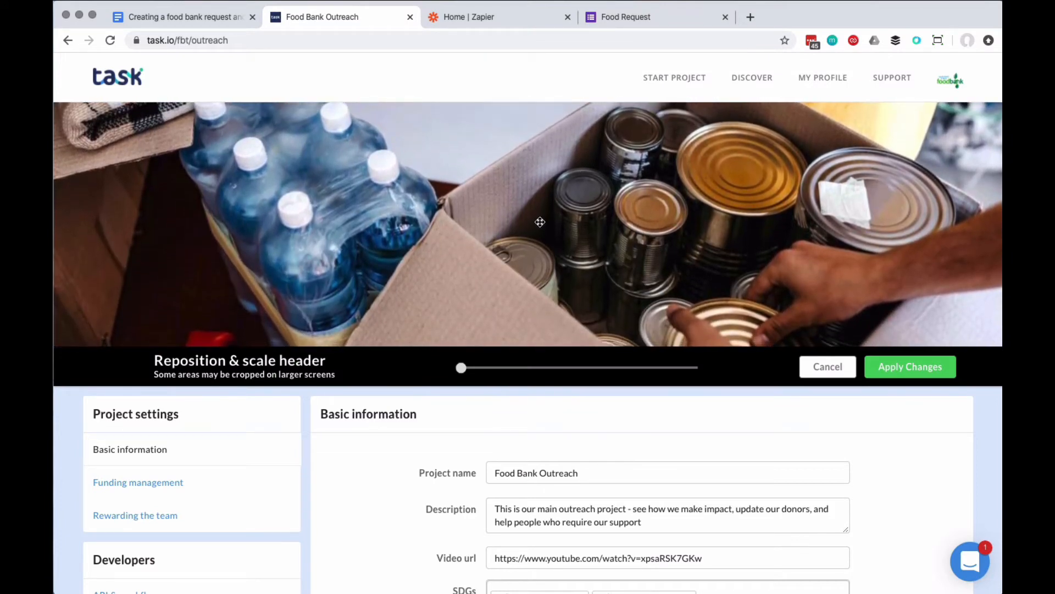
pyautogui.click(908, 370)
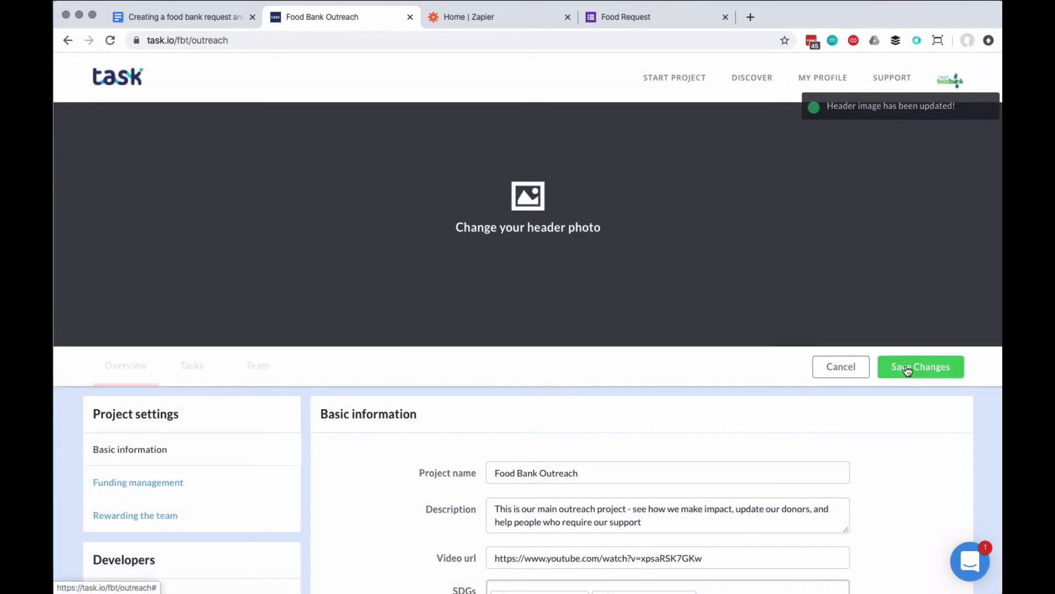
pyautogui.click(926, 365)
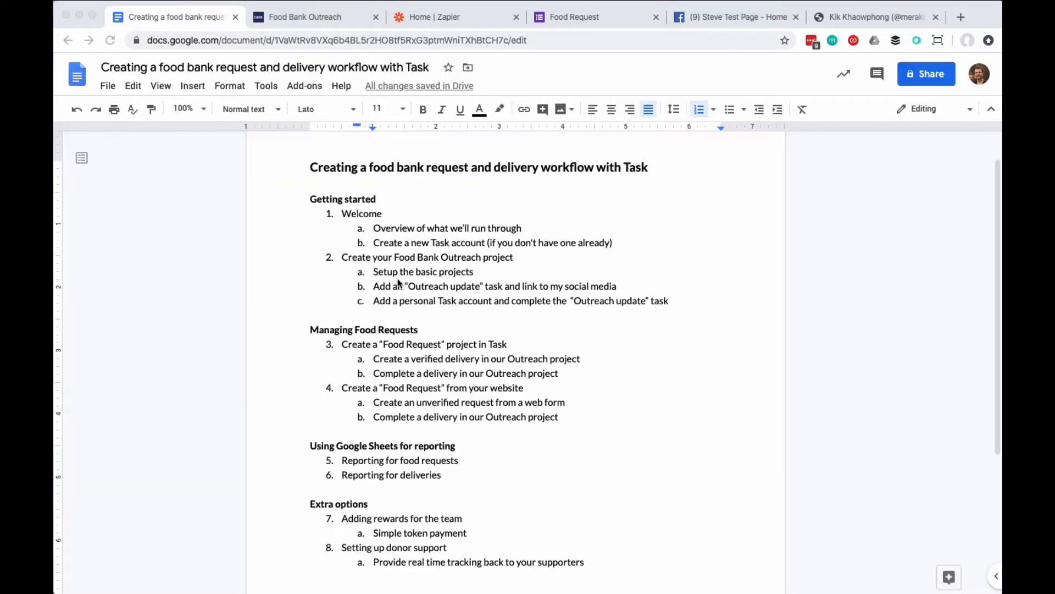
# Review the Google Docs outline items on adding the "Outreach update" task and completing it from a personal Task account.
pyautogui.moveTo(374, 286); pyautogui.dragTo(631, 284)
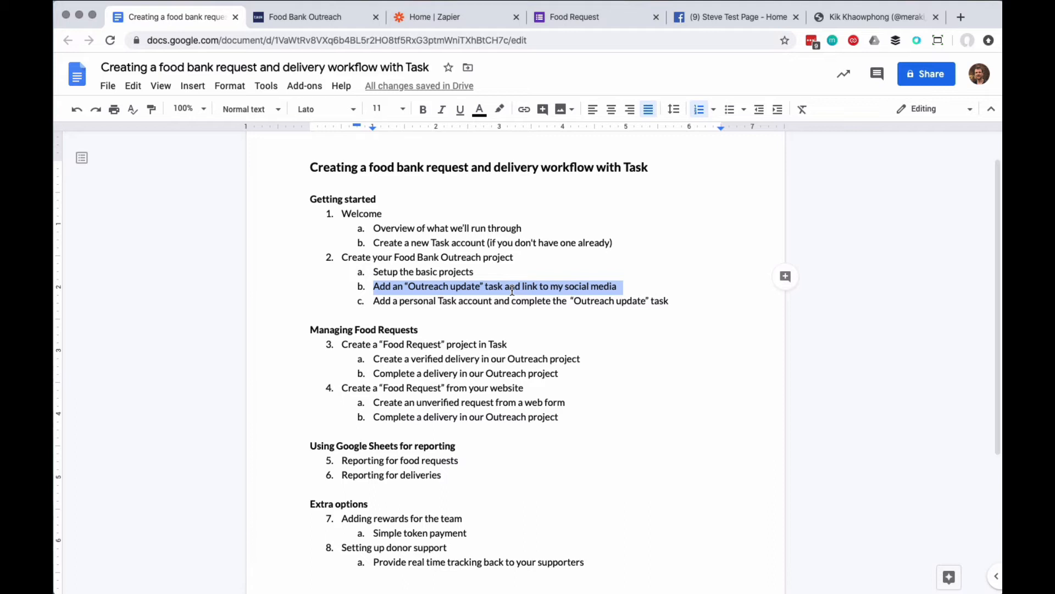
pyautogui.click(604, 300)
pyautogui.moveTo(674, 300); pyautogui.dragTo(375, 299)
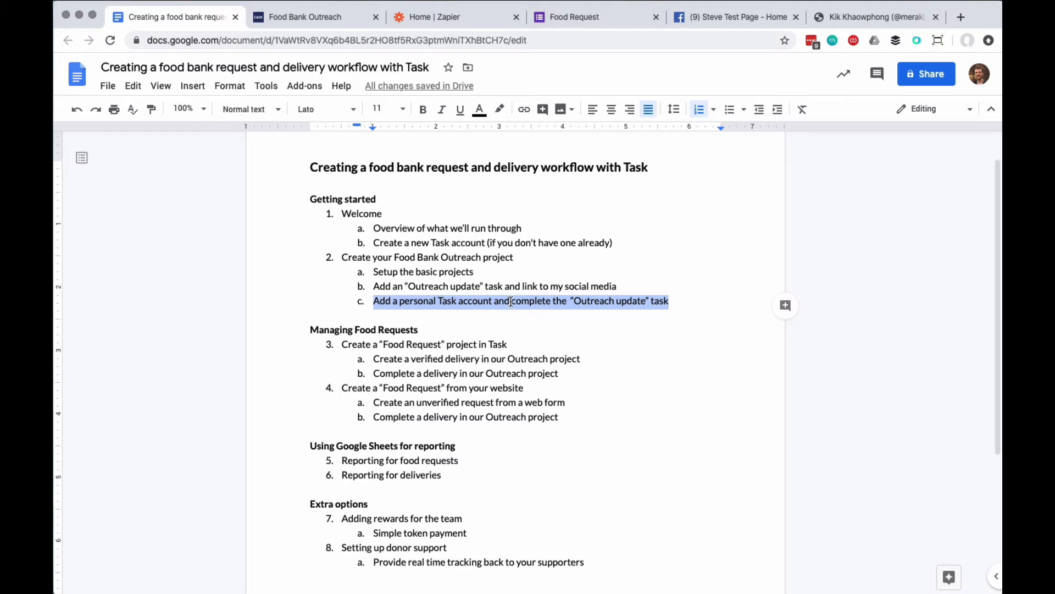
pyautogui.click(422, 286)
pyautogui.moveTo(387, 285); pyautogui.dragTo(495, 278)
pyautogui.click(615, 278)
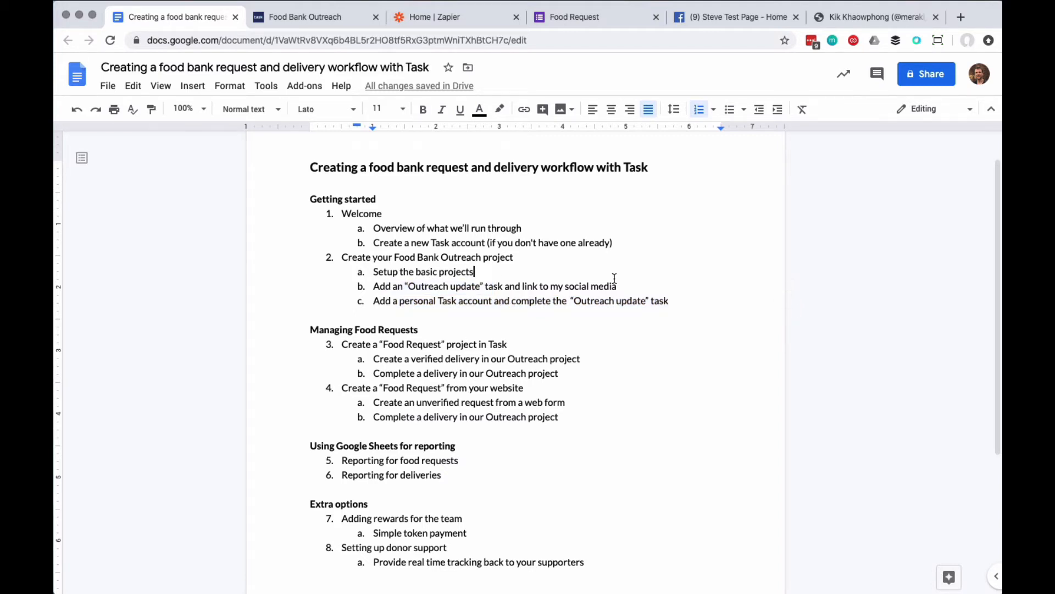
# Start a new task in the Food Bank Outreach project and title it "Outreach update".
pyautogui.click(341, 18)
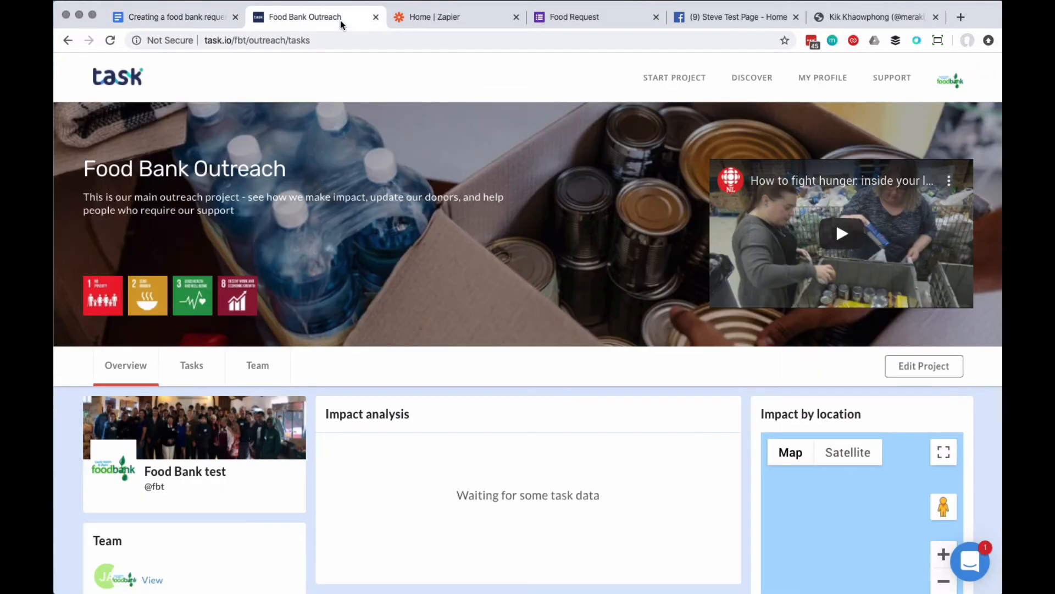
pyautogui.click(198, 366)
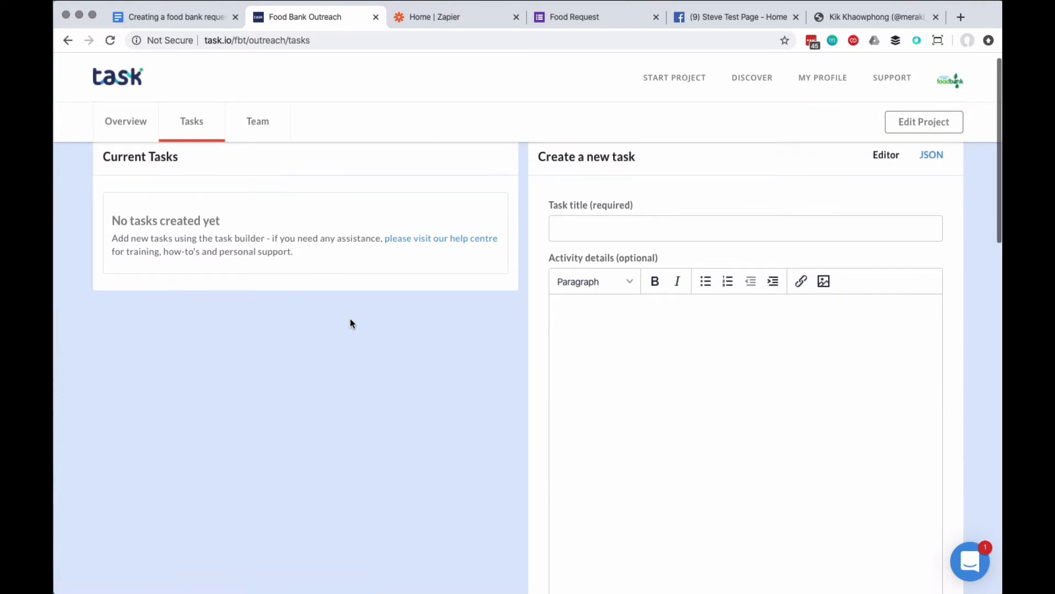
pyautogui.click(580, 238)
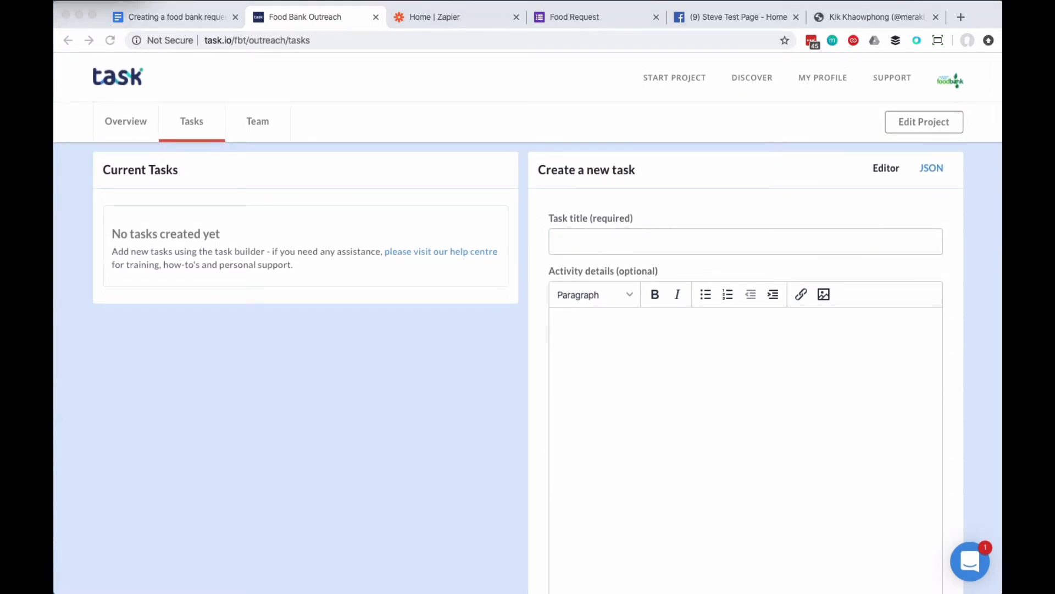
pyautogui.click(593, 241)
pyautogui.write('Outreach update')
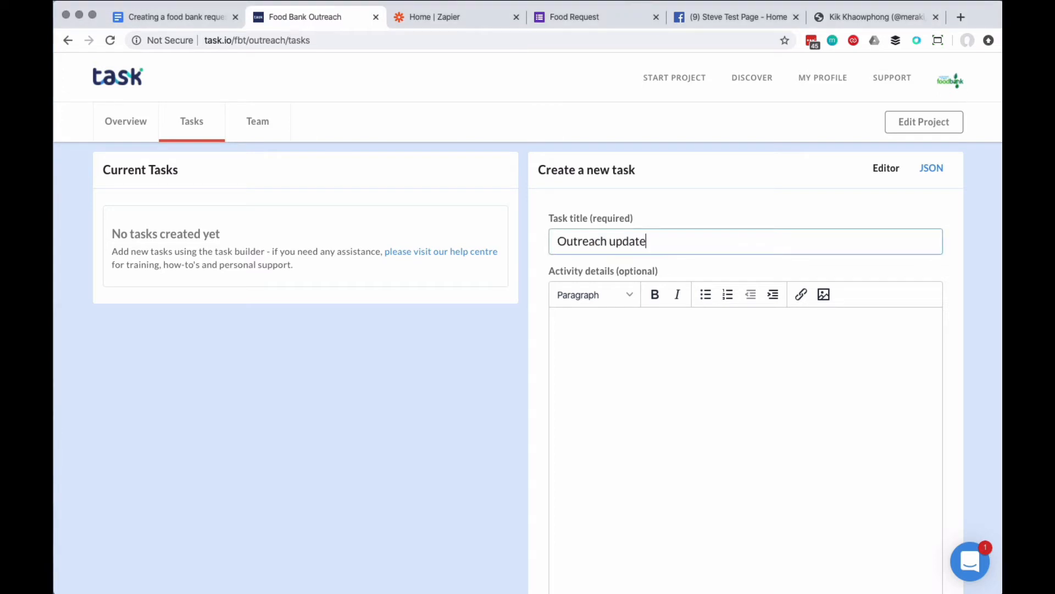
# Enter the activity details "Please provide updates around the work we are doing, note we also publish these updates out to our social networks".
pyautogui.press('super+Tab')
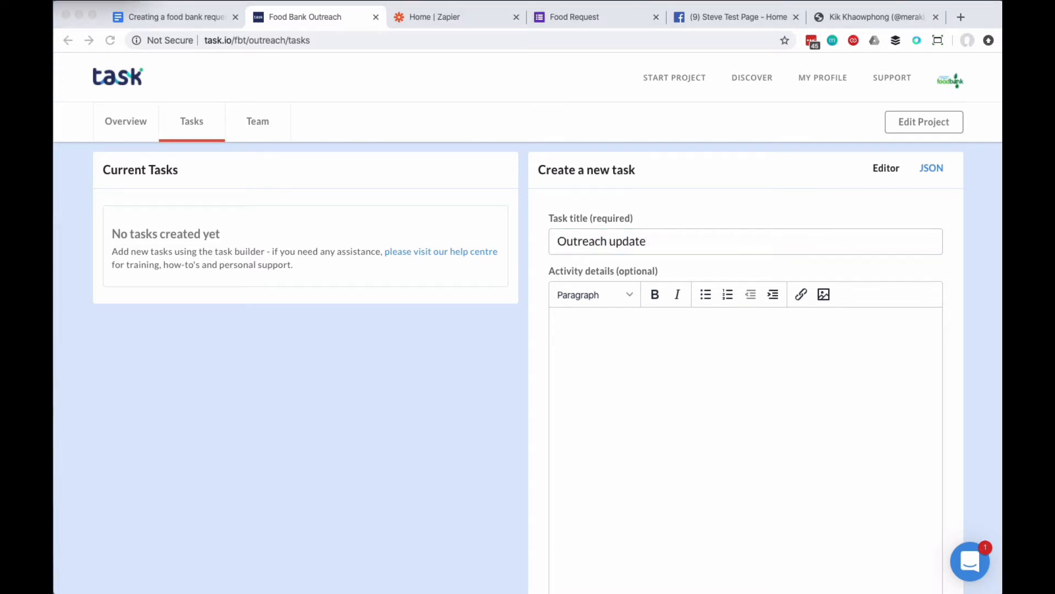
pyautogui.press('super+Tab')
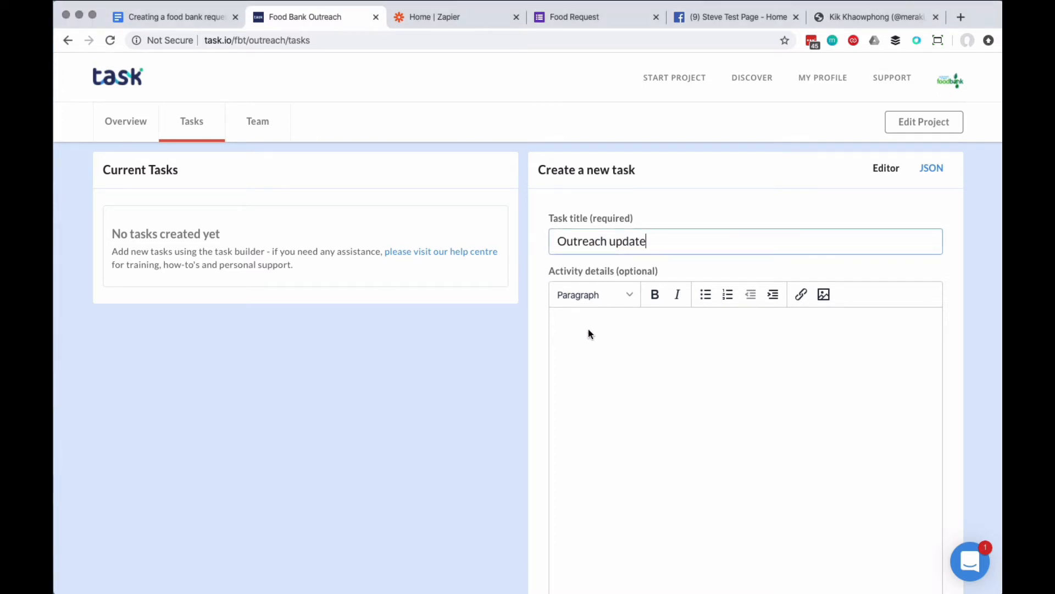
pyautogui.click(590, 330)
pyautogui.write('Please provide updates around the work we are doing, note we also publish these updates out to our social networks')
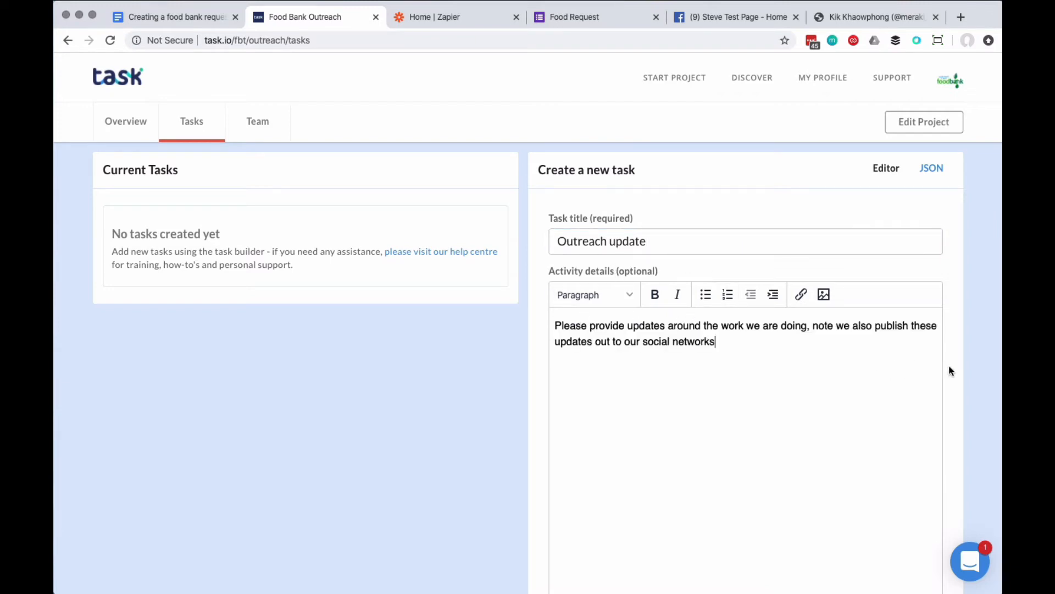
# Connect Facebook for auto-publishing completed tasks from the social network sharing options, selecting the test page.
pyautogui.scroll(-5, 534, 417)
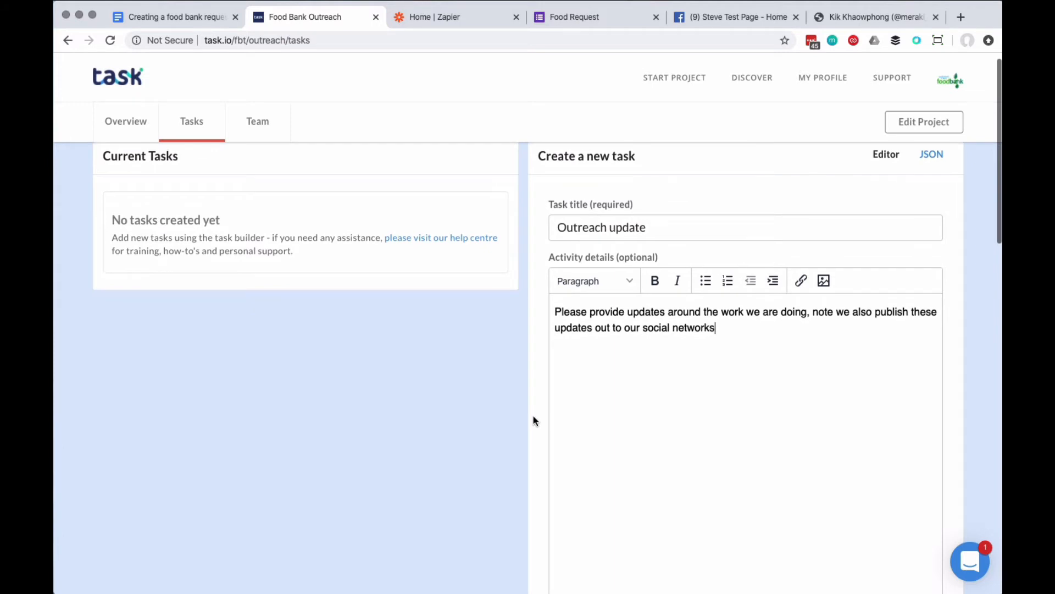
pyautogui.scroll(-7, 533, 419)
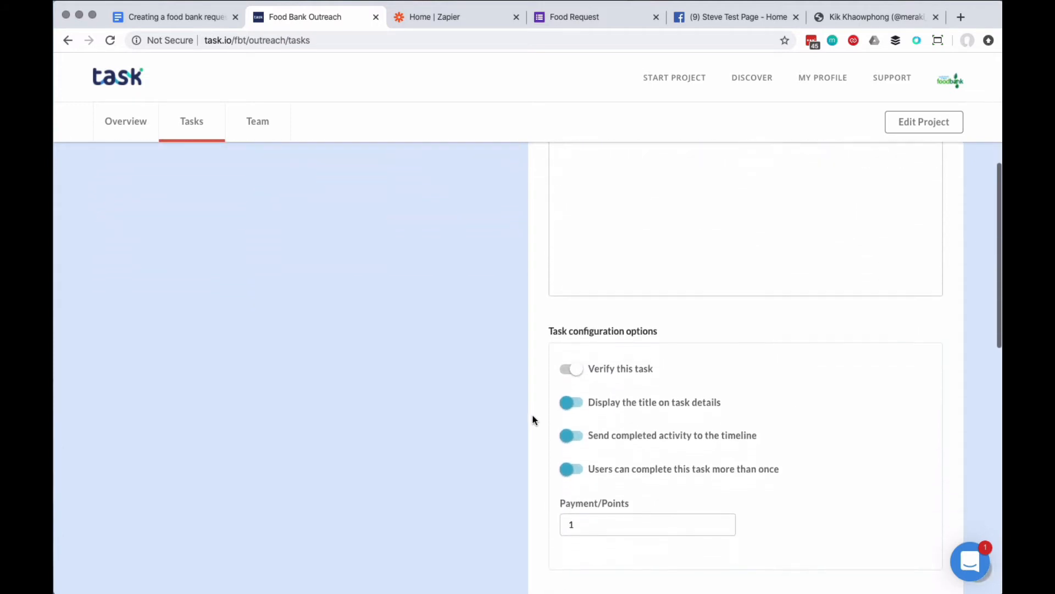
pyautogui.scroll(-2, 533, 419)
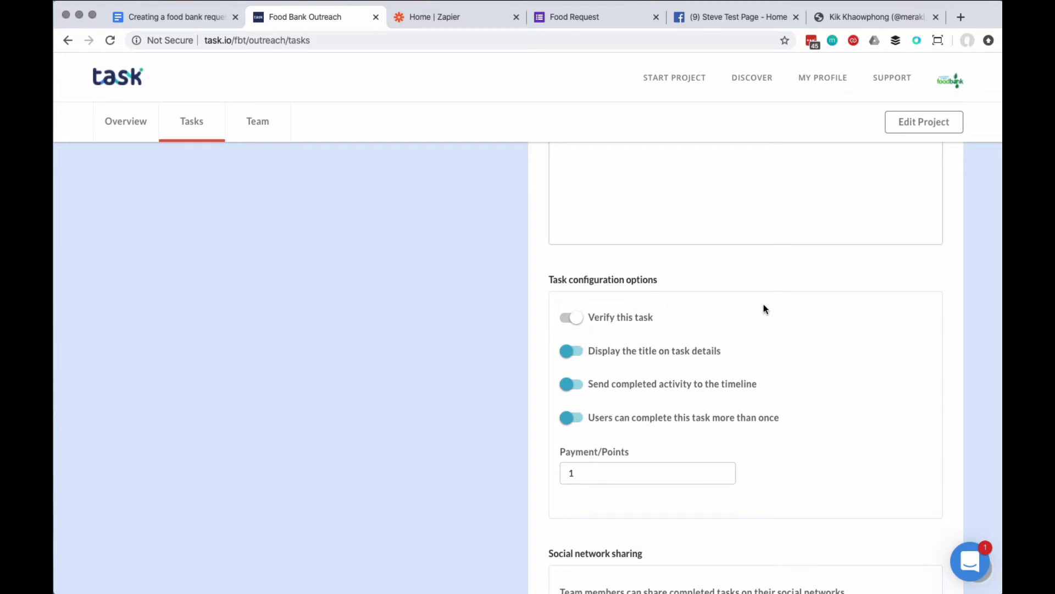
pyautogui.scroll(-1, 762, 305)
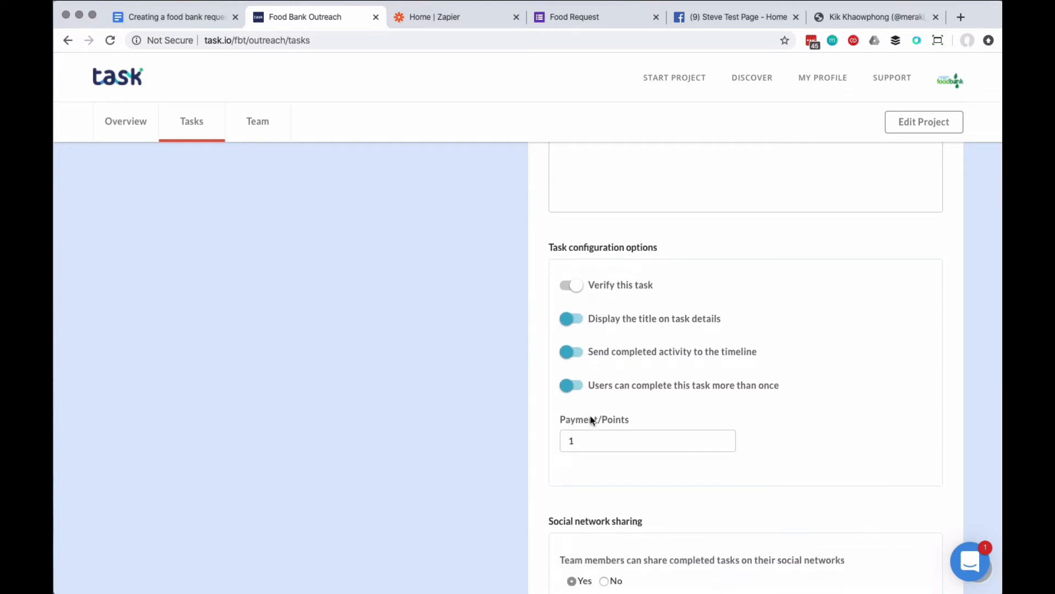
pyautogui.scroll(-5, 590, 420)
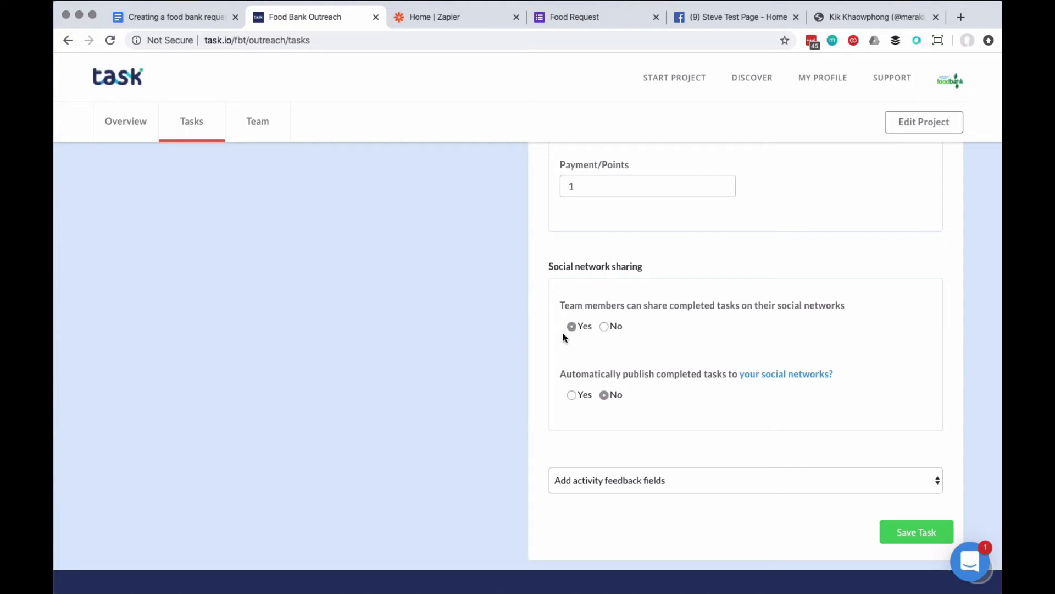
pyautogui.scroll(-1, 565, 336)
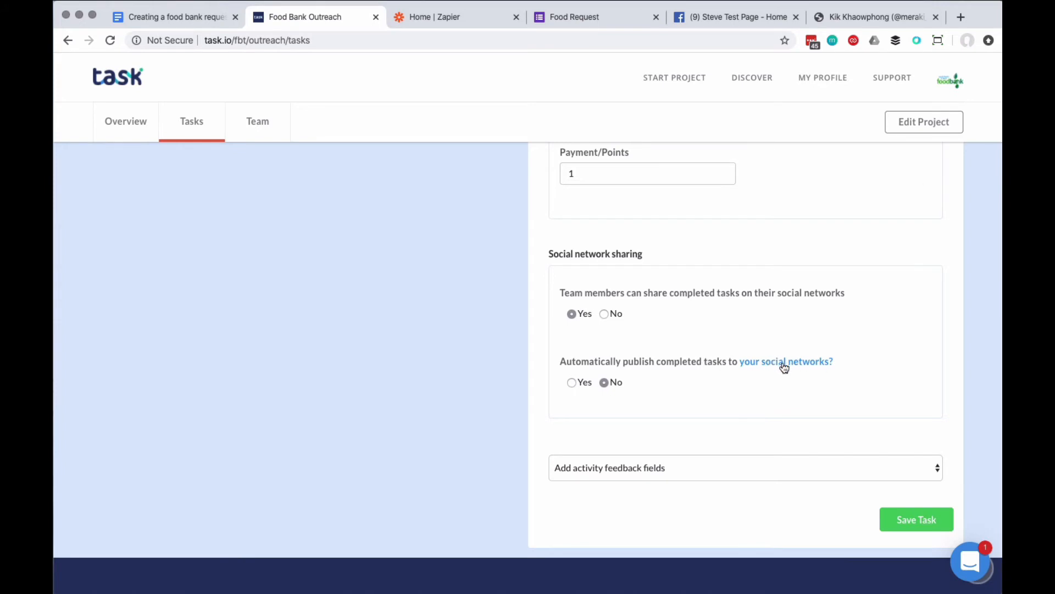
pyautogui.click(571, 382)
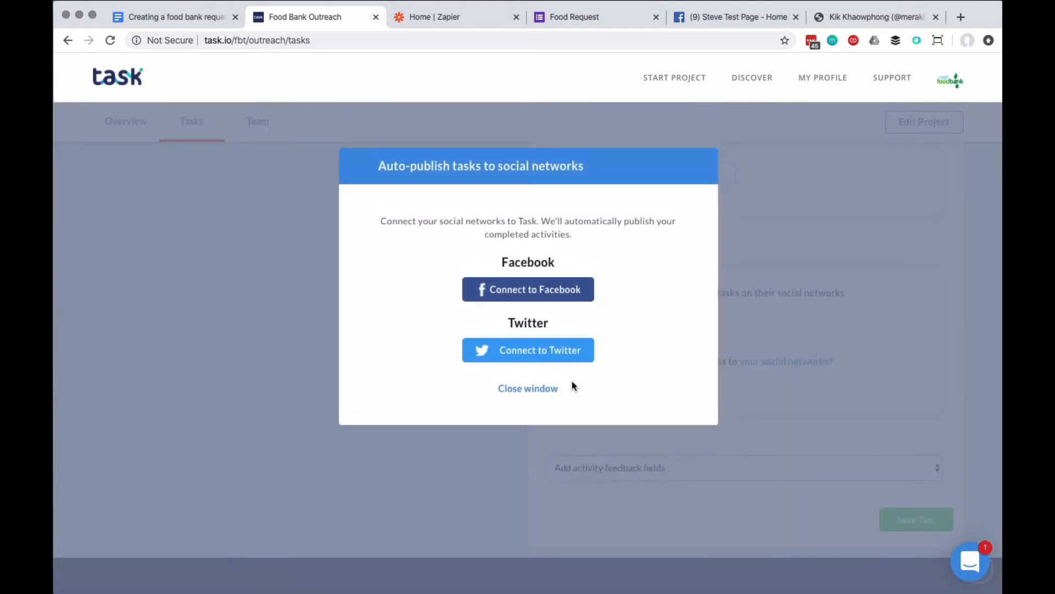
pyautogui.click(528, 291)
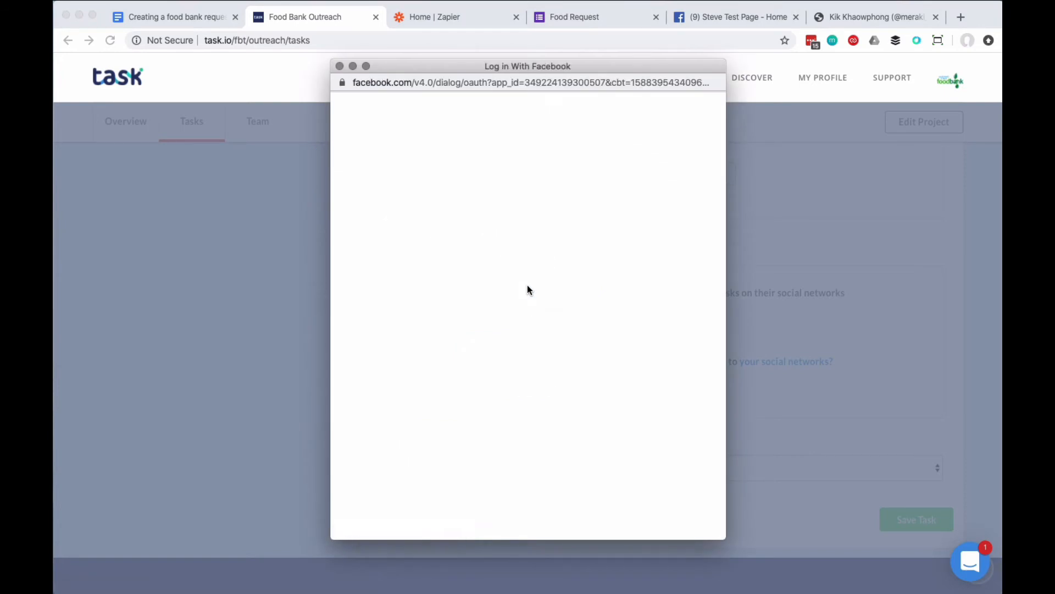
pyautogui.click(583, 250)
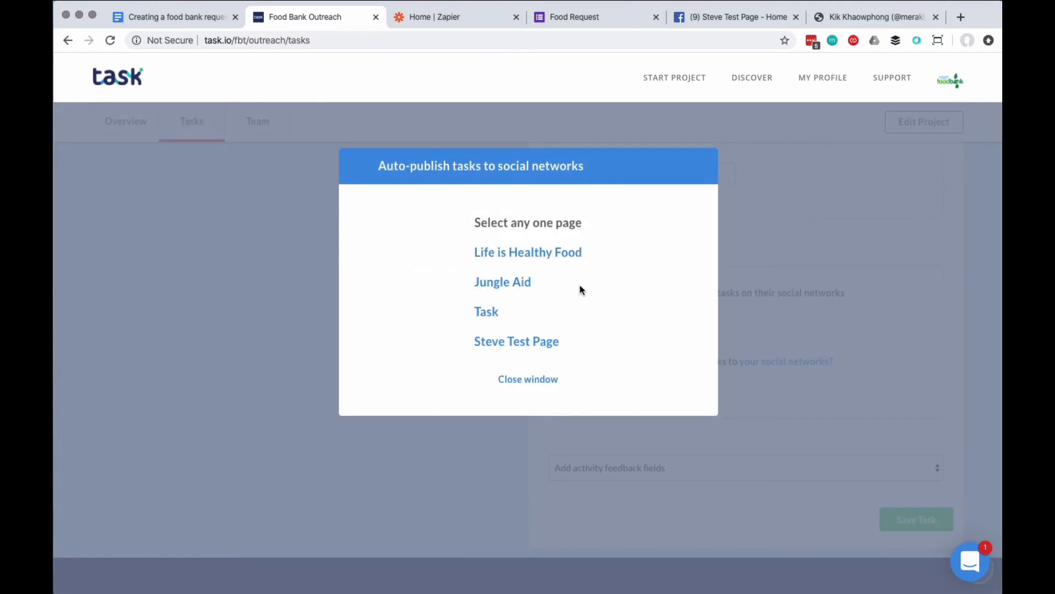
pyautogui.click(517, 342)
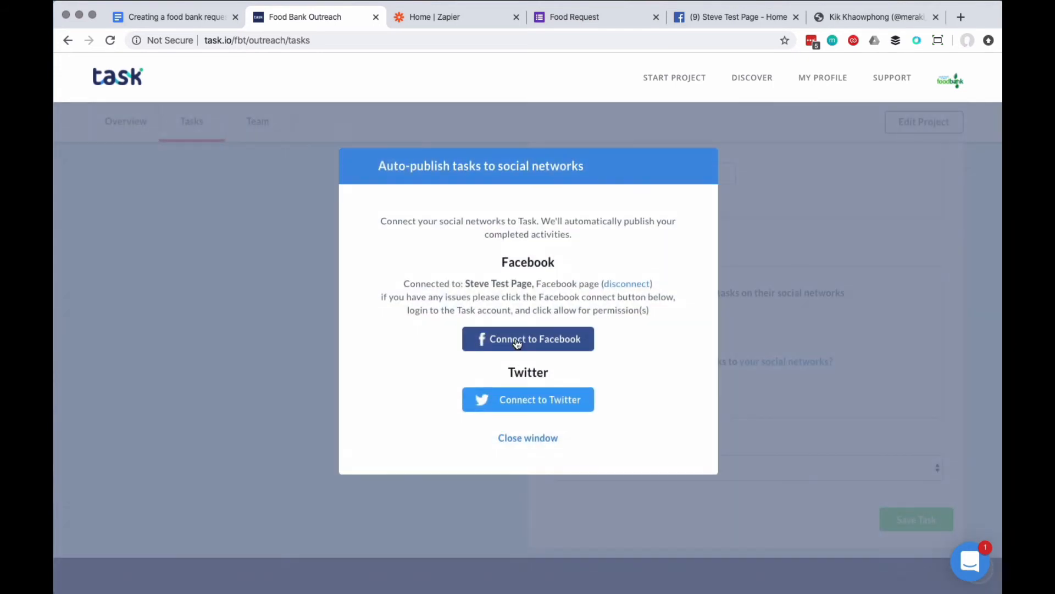
# Authorize the Twitter account for auto-publishing and set completed tasks to publish automatically to the connected social networks.
pyautogui.click(530, 400)
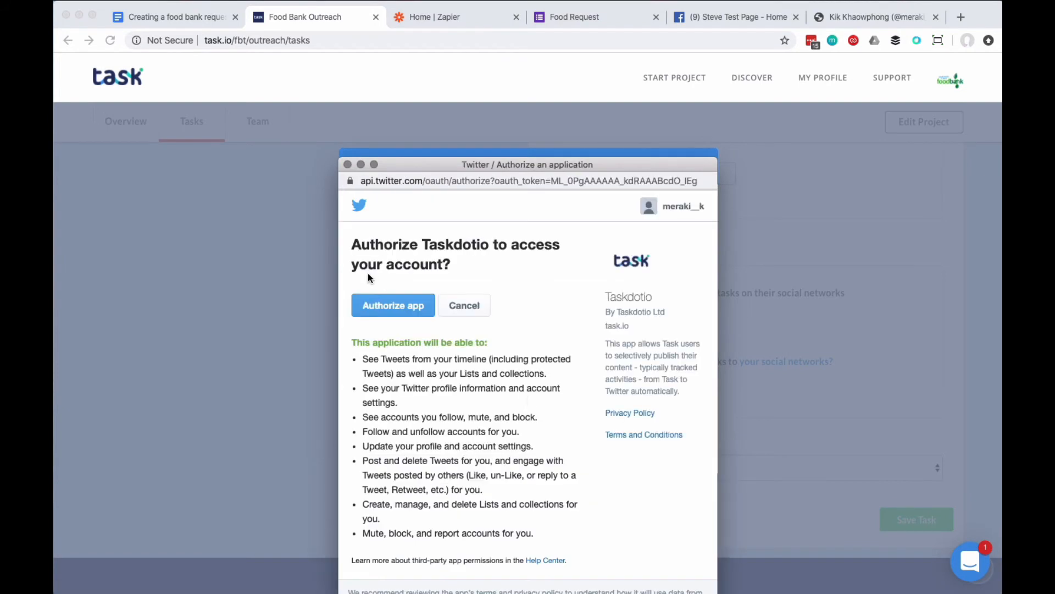
pyautogui.click(389, 308)
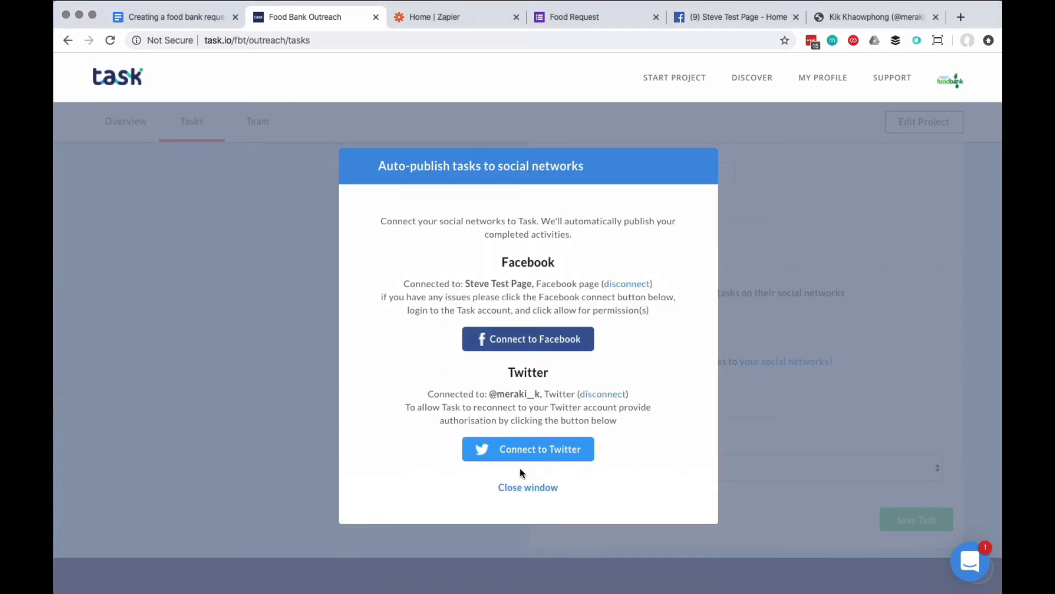
pyautogui.click(542, 488)
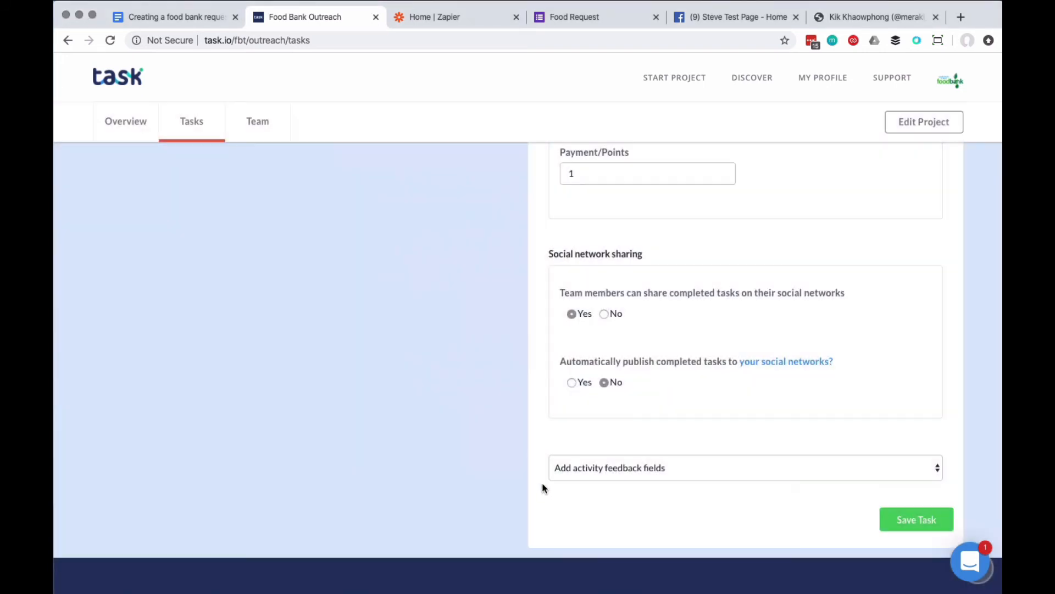
pyautogui.click(572, 383)
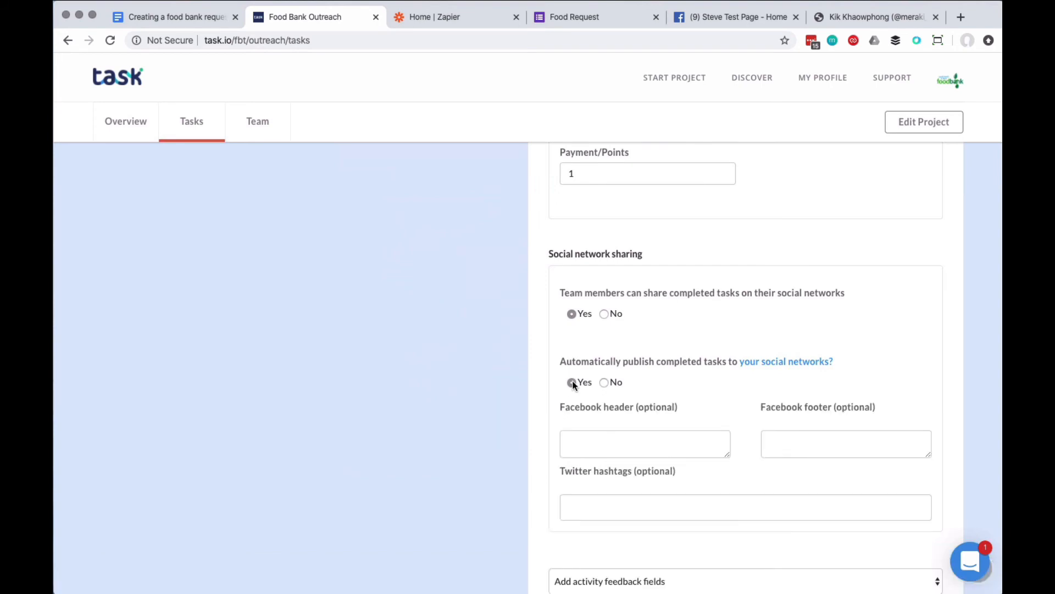
# Set the task's Twitter hashtags to "#impact #foodbanks".
pyautogui.scroll(-4, 910, 330)
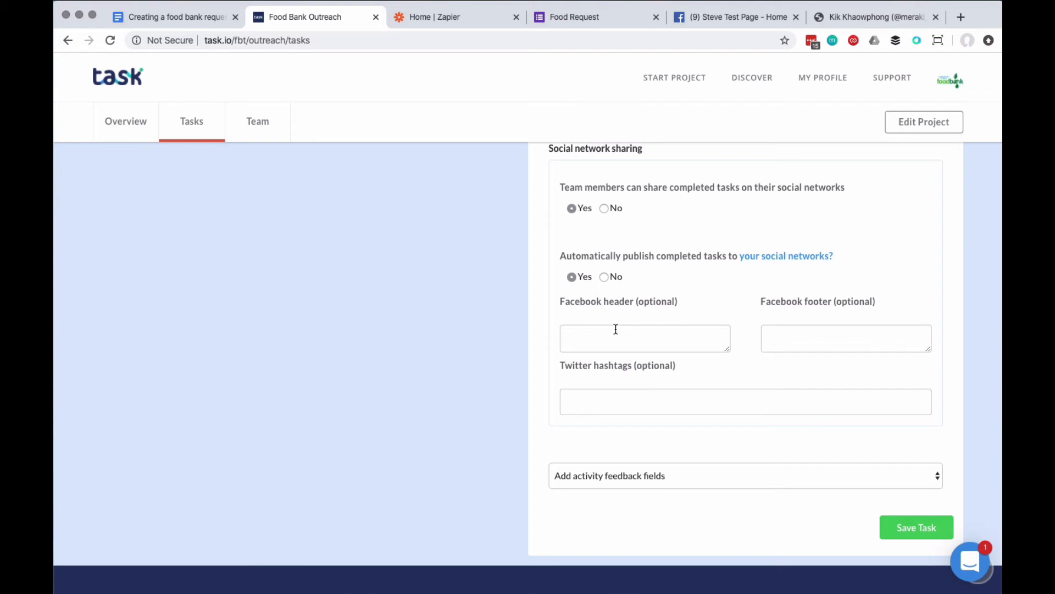
pyautogui.click(798, 333)
pyautogui.scroll(-1, 844, 336)
pyautogui.click(618, 361)
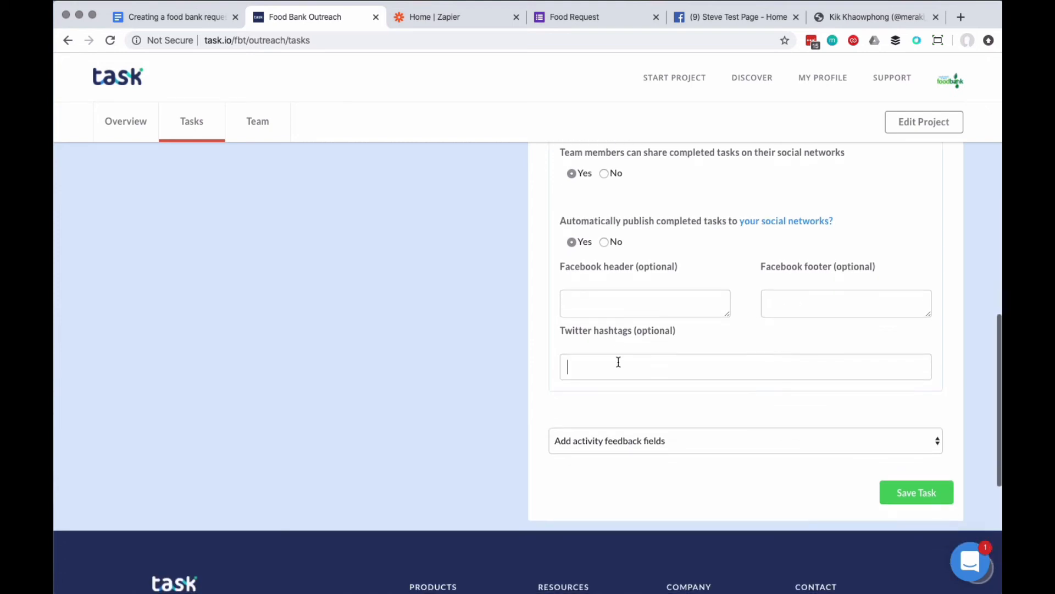
pyautogui.click(796, 340)
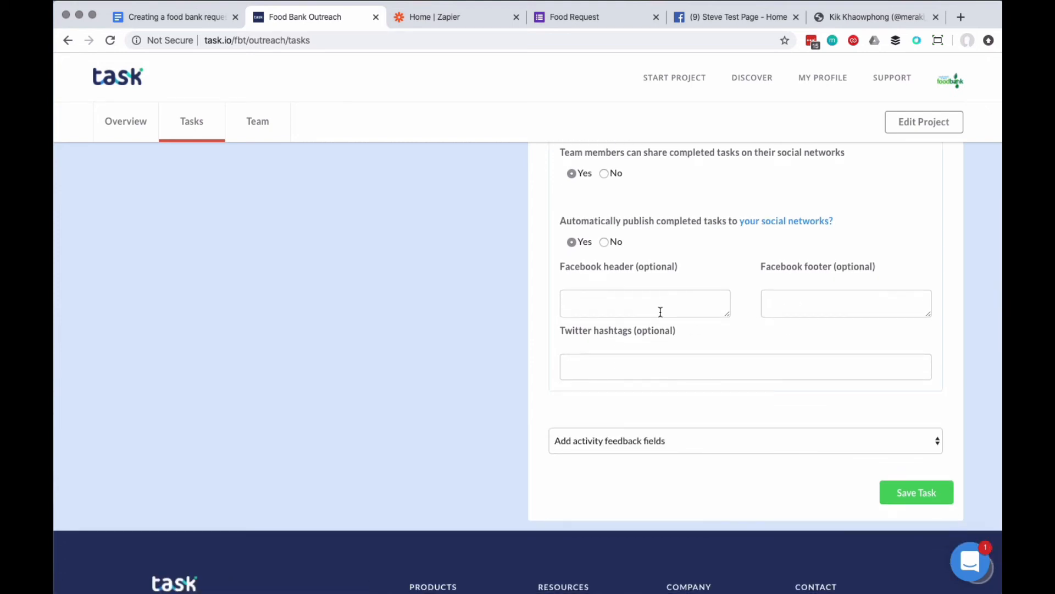
pyautogui.click(592, 365)
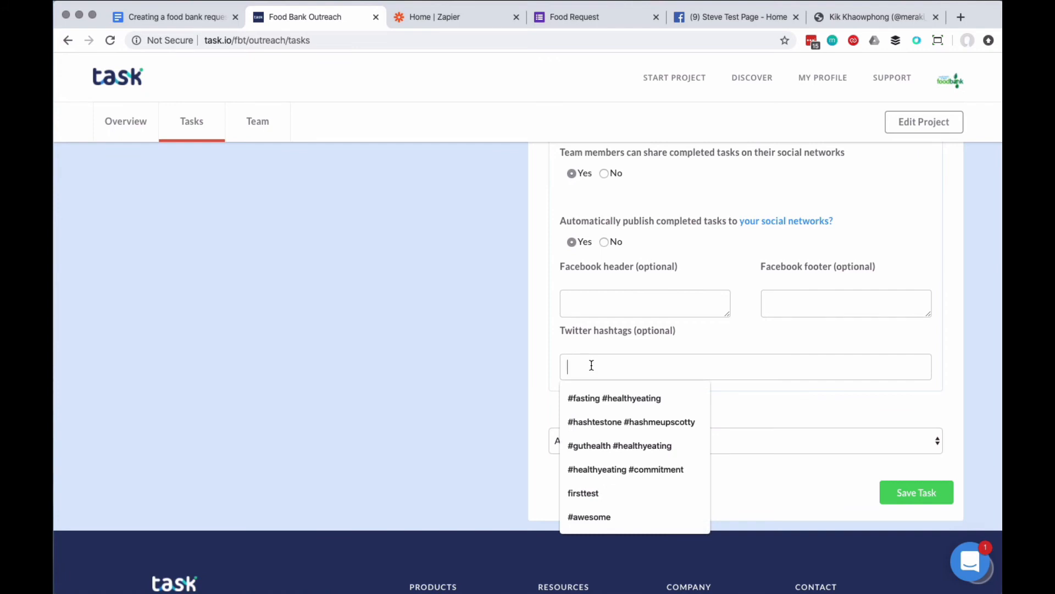
pyautogui.write('#impact')
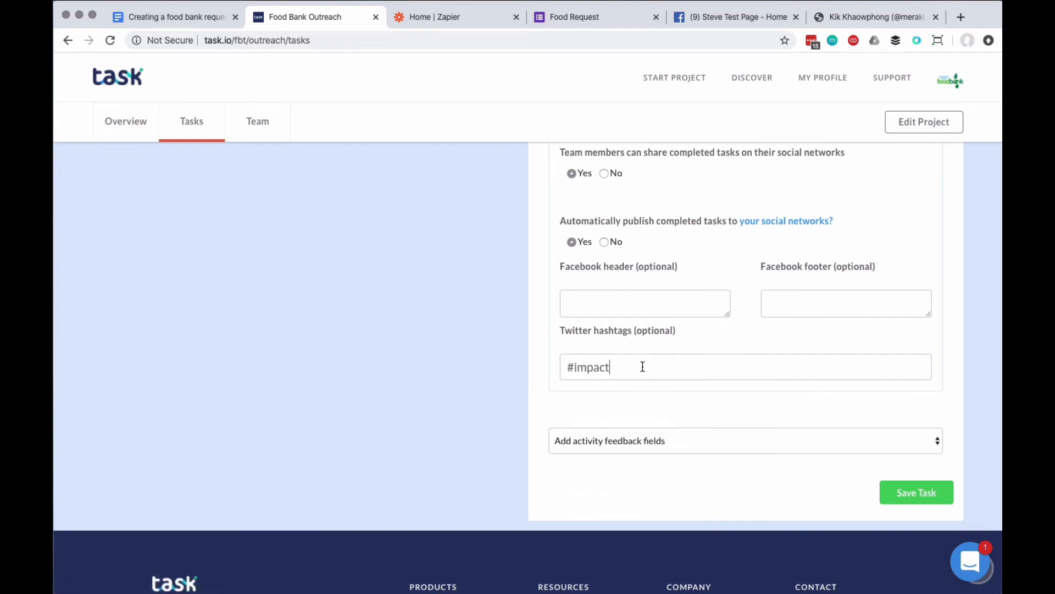
pyautogui.write(' #foodbanks')
# Add a text area feedback field labelled "Update!" to the task and collapse its settings.
pyautogui.scroll(-3, 749, 337)
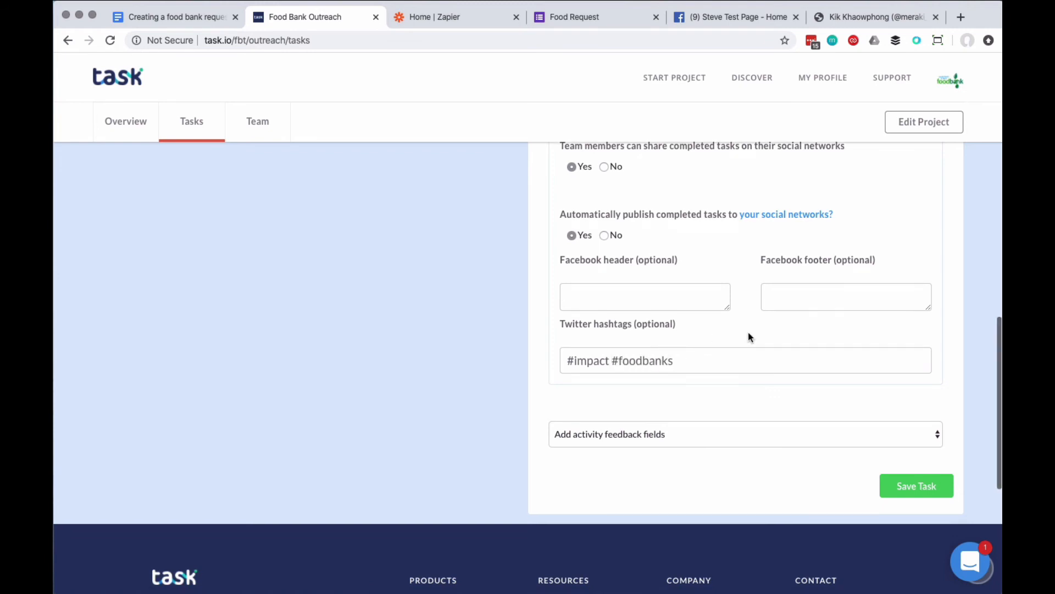
pyautogui.scroll(-1, 914, 334)
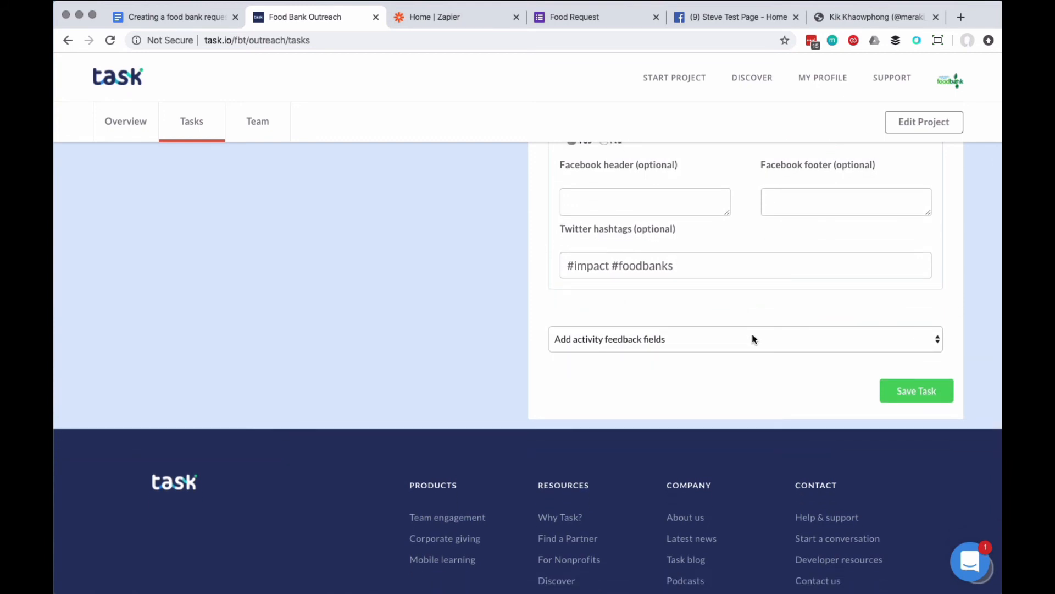
pyautogui.click(693, 338)
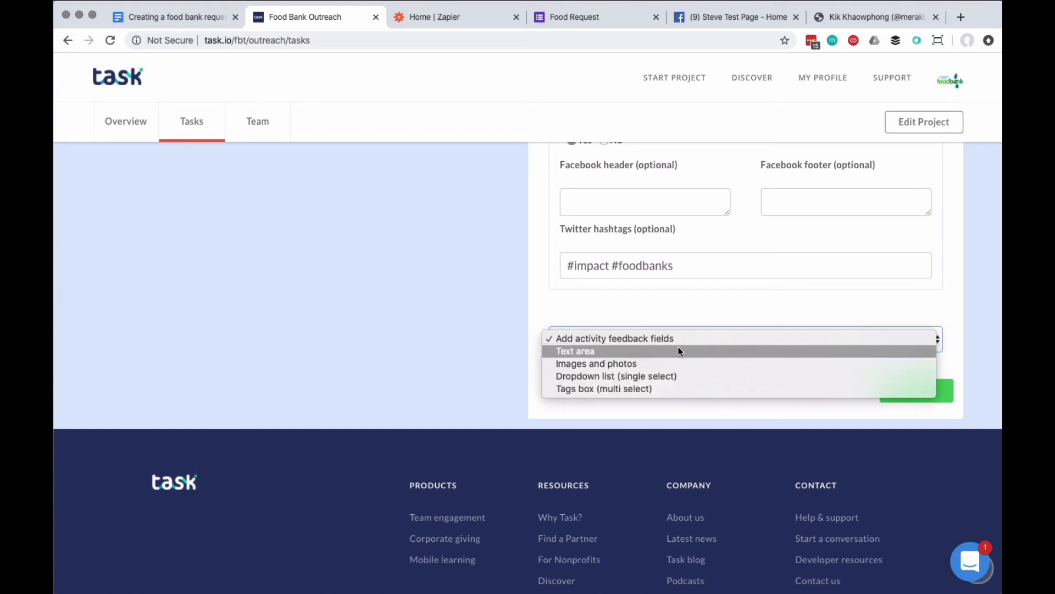
pyautogui.click(678, 344)
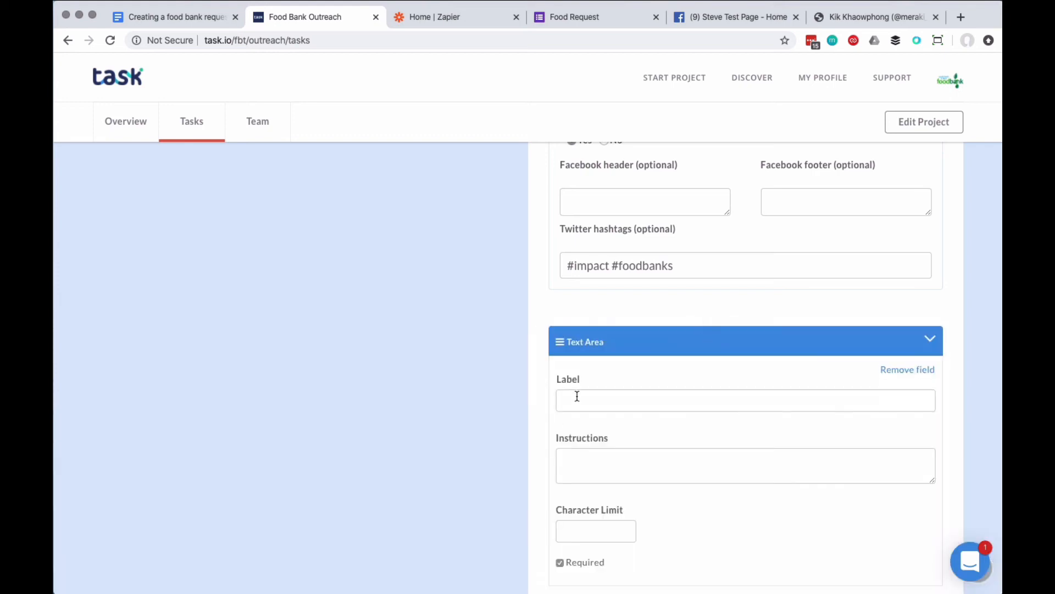
pyautogui.click(578, 394)
pyautogui.write('Up')
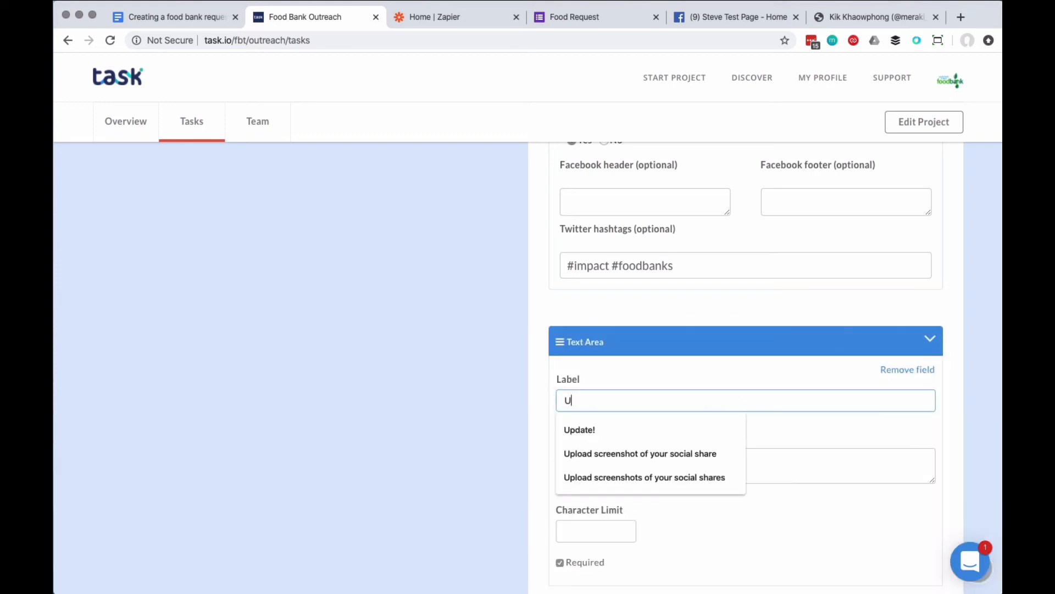
pyautogui.click(590, 428)
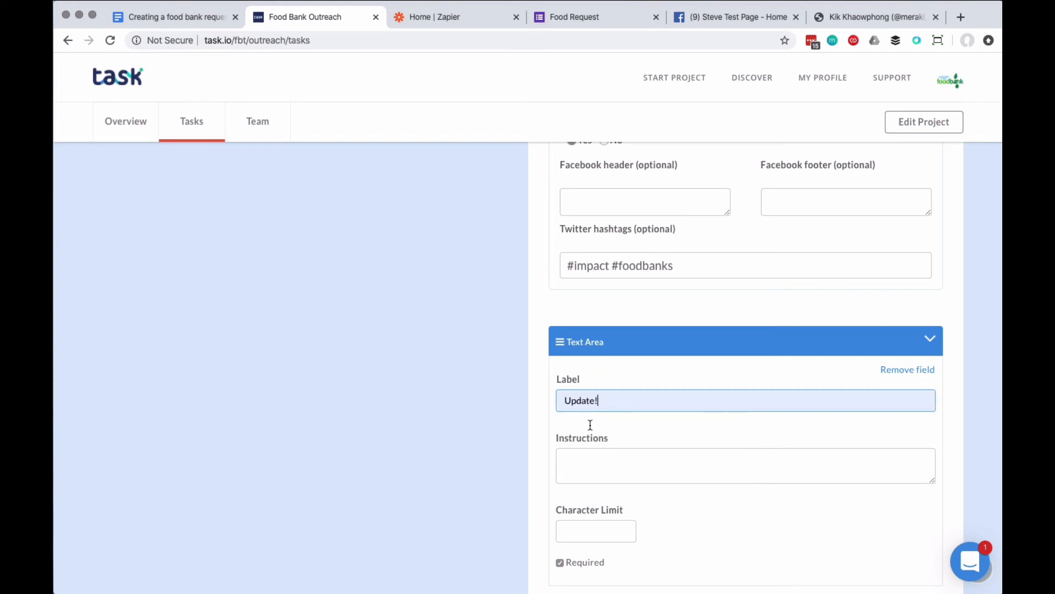
pyautogui.click(699, 377)
pyautogui.scroll(-1, 918, 345)
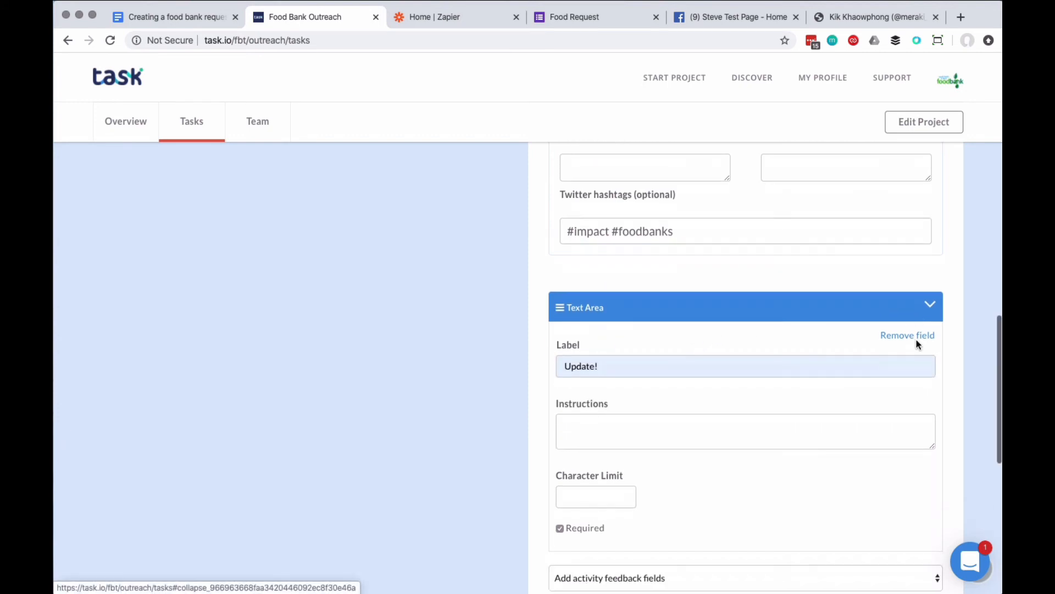
pyautogui.click(933, 307)
pyautogui.scroll(-2, 887, 280)
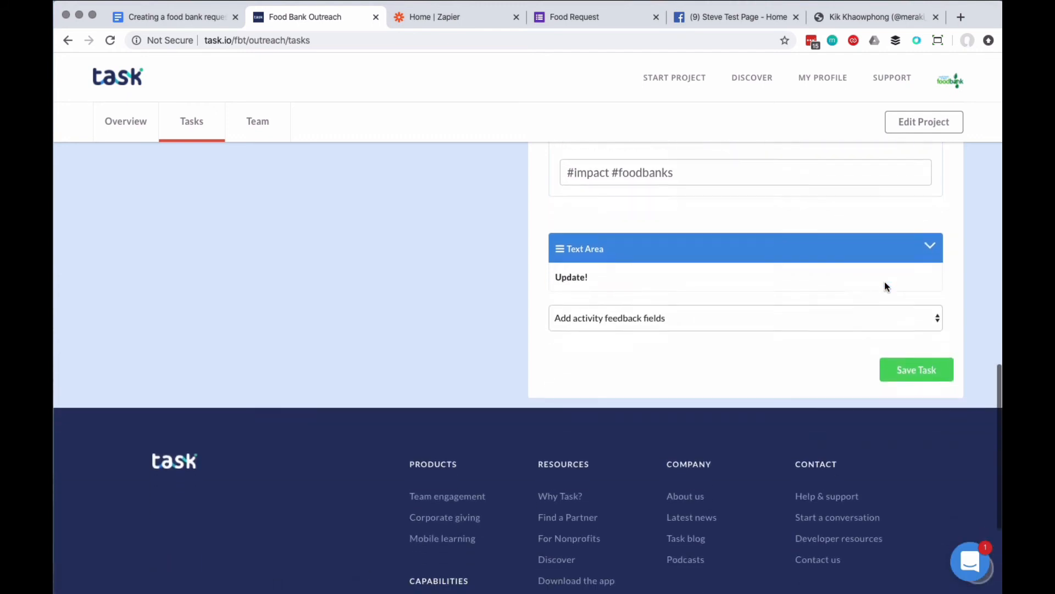
# Add a multi-select tags box feedback field labelled "Activity" to the task.
pyautogui.click(778, 313)
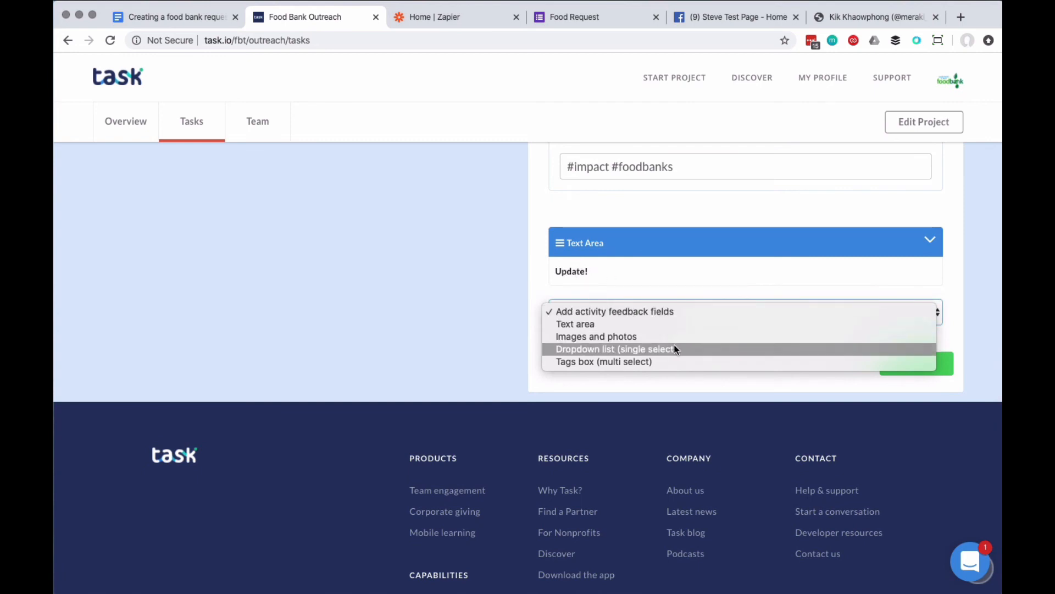
pyautogui.click(662, 364)
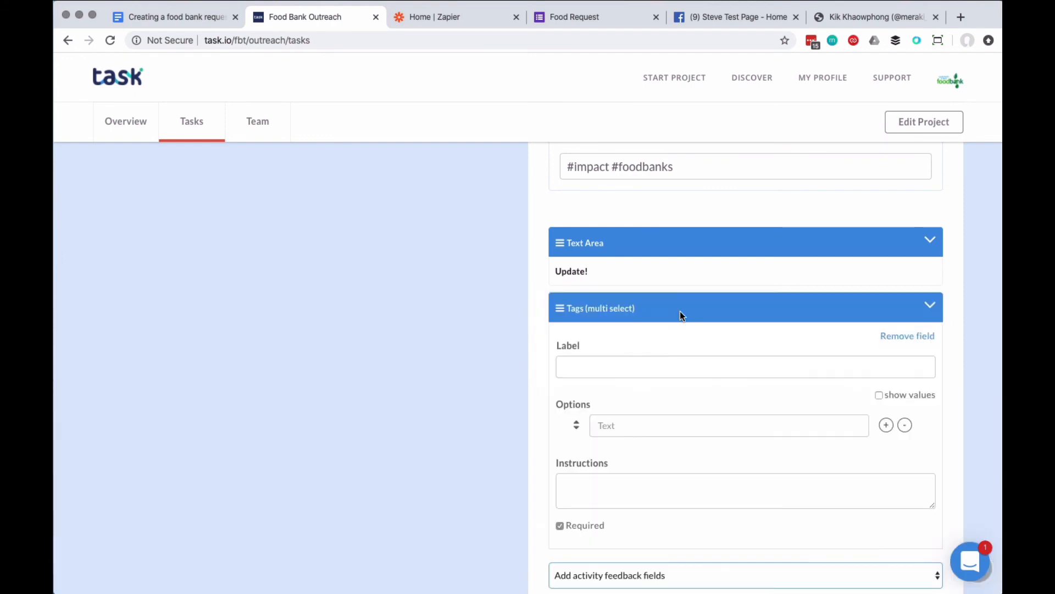
pyautogui.scroll(-1, 681, 311)
pyautogui.click(566, 331)
pyautogui.write('Activity')
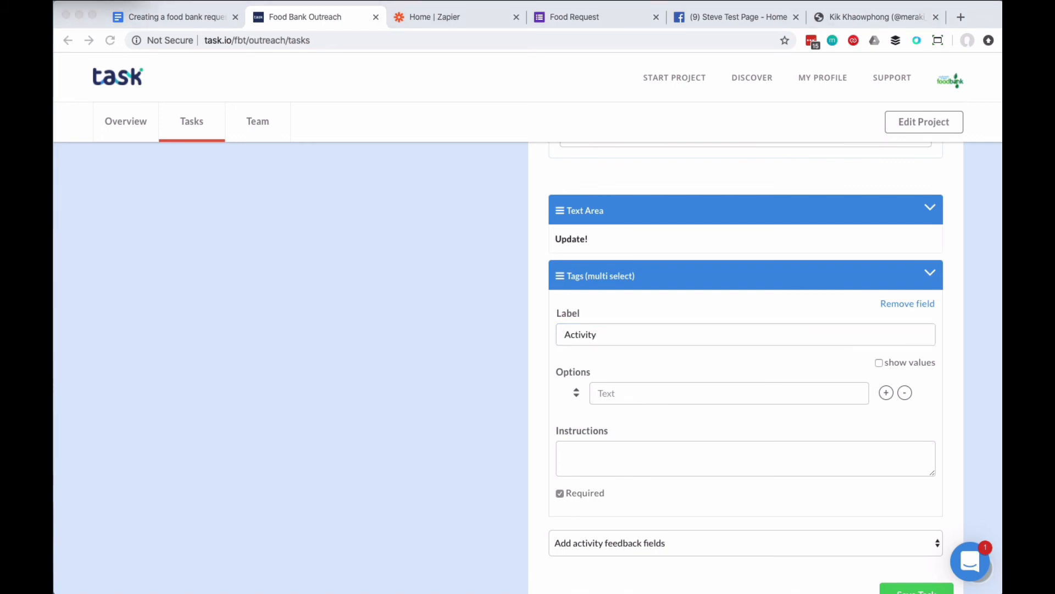
# Give the Activity field the options "Preparing food", "Donor work", "On the road", "Deliveries" and "Other", and collapse its settings.
pyautogui.click(644, 384)
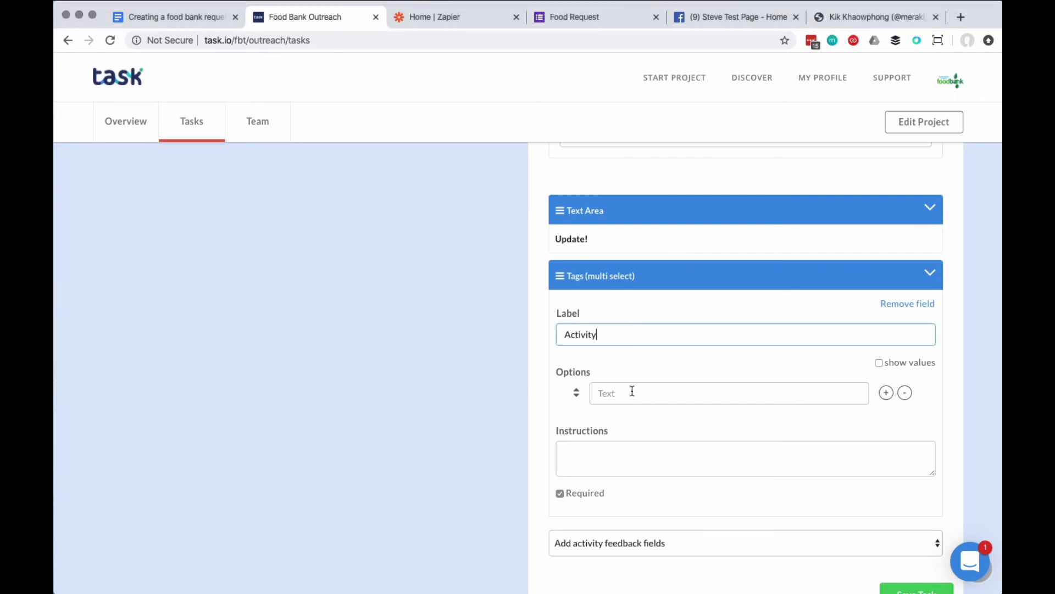
pyautogui.click(631, 391)
pyautogui.write('Preparing food')
pyautogui.click(887, 393)
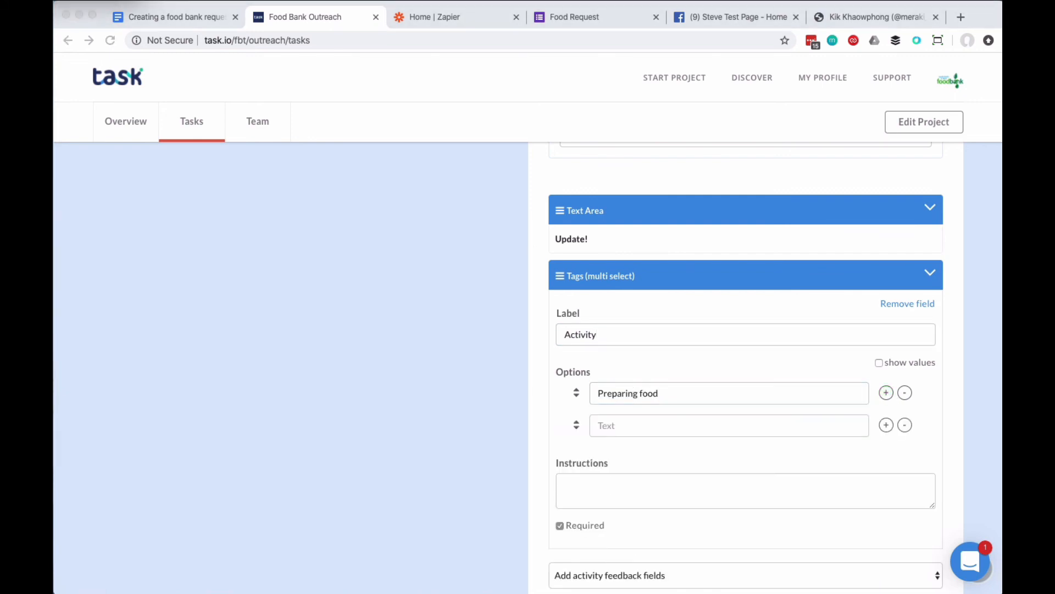
pyautogui.click(712, 433)
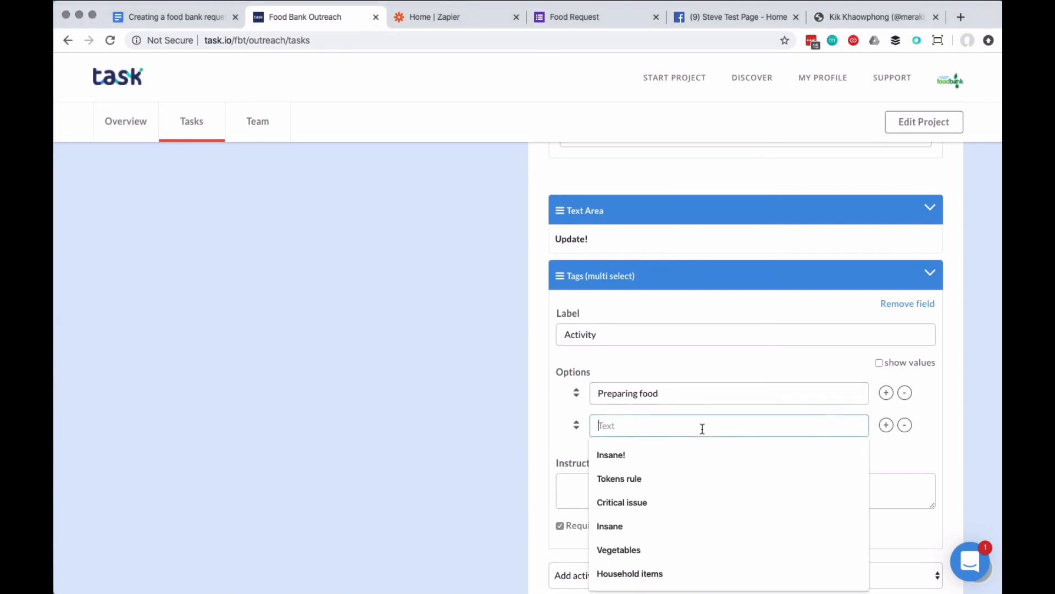
pyautogui.write('Donor work')
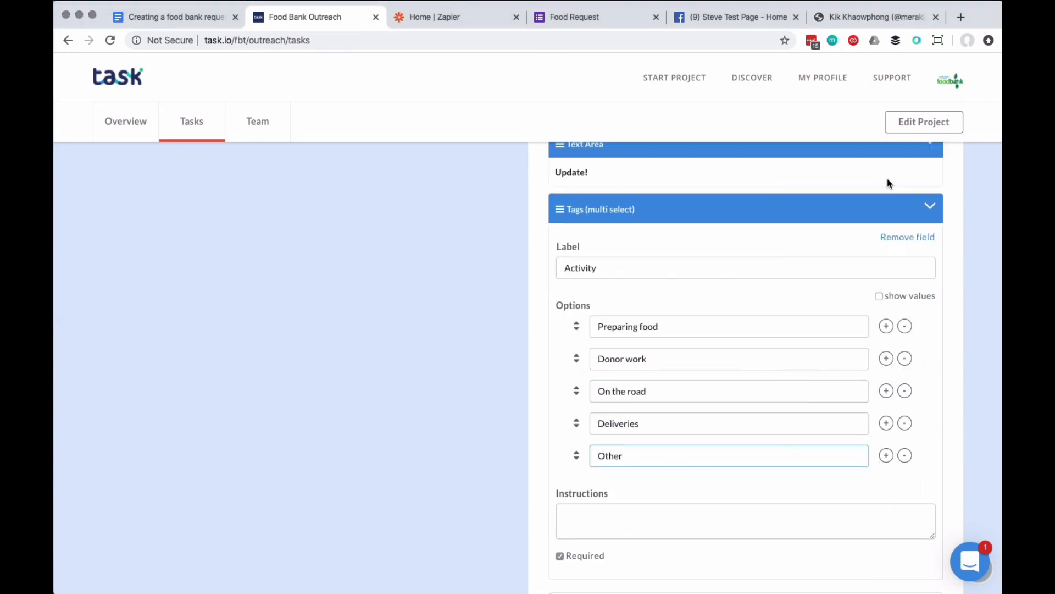
pyautogui.click(930, 209)
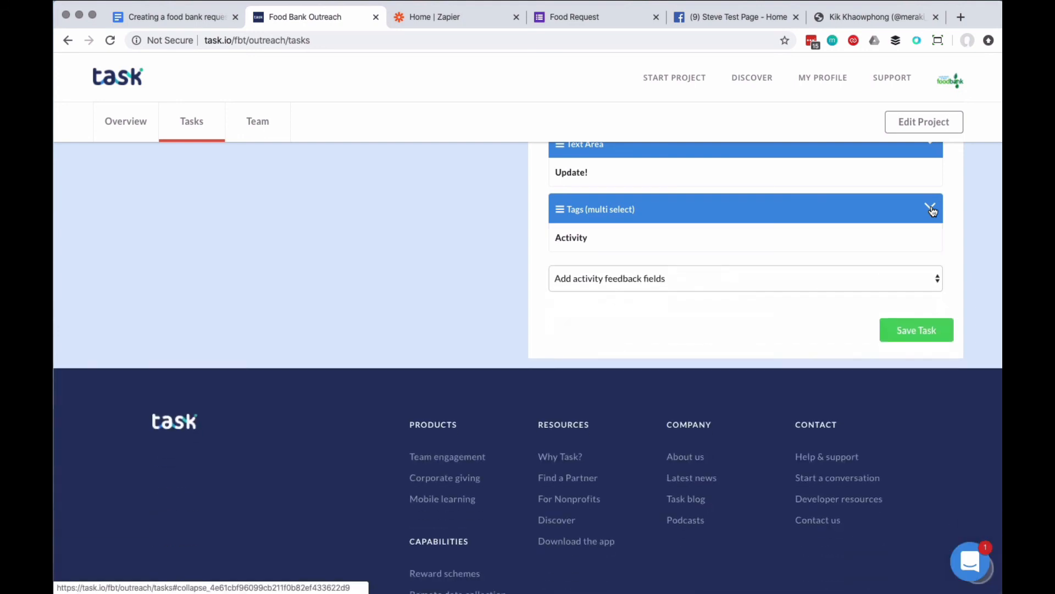
# Add an images and photos feedback field labelled "Image(s)" with a media limit of 12, and collapse its settings.
pyautogui.click(638, 280)
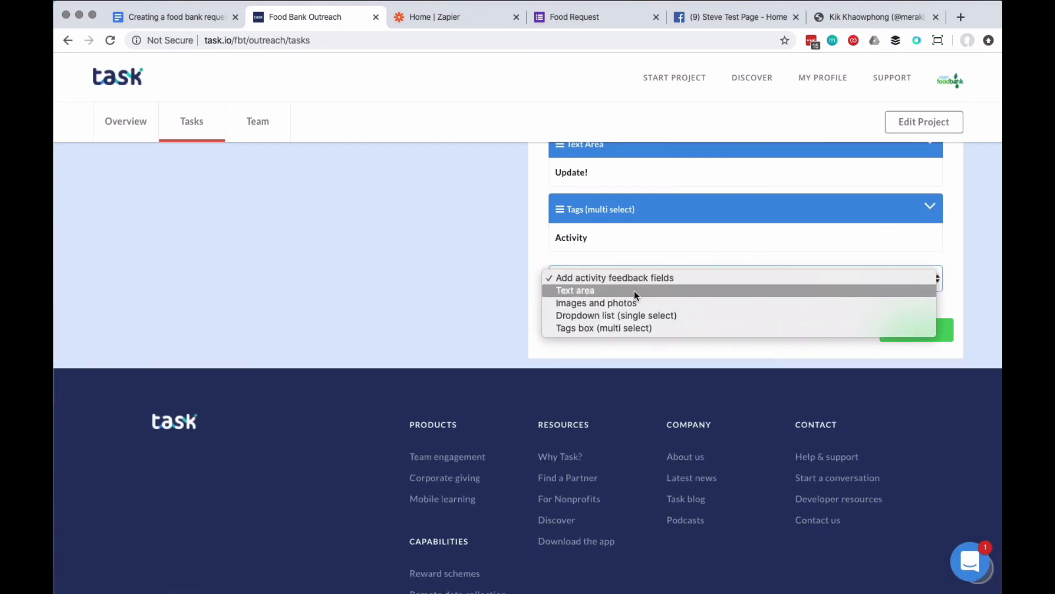
pyautogui.click(634, 303)
pyautogui.click(605, 332)
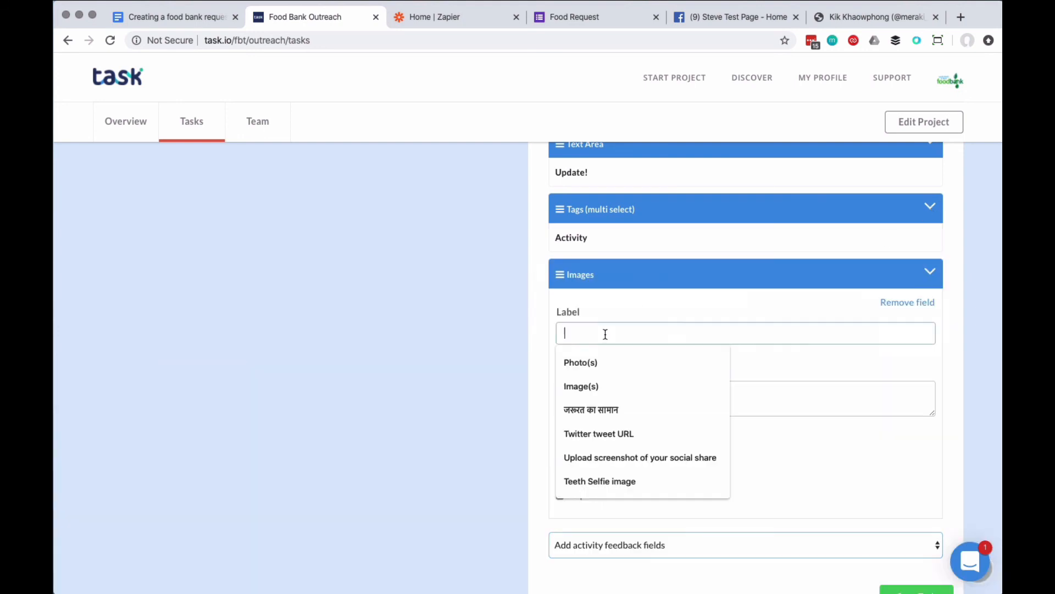
pyautogui.click(634, 385)
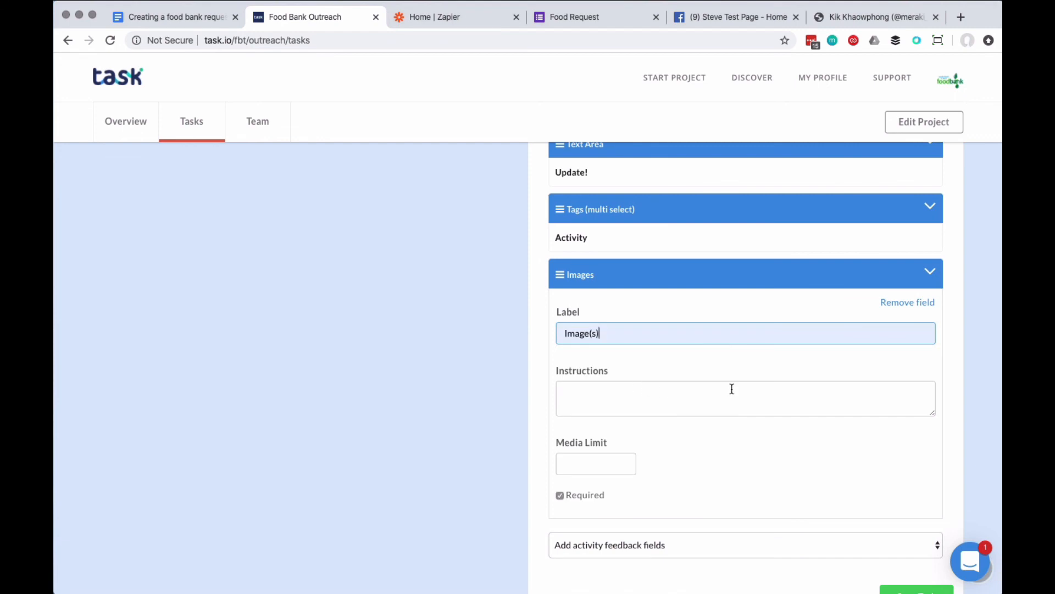
pyautogui.click(586, 462)
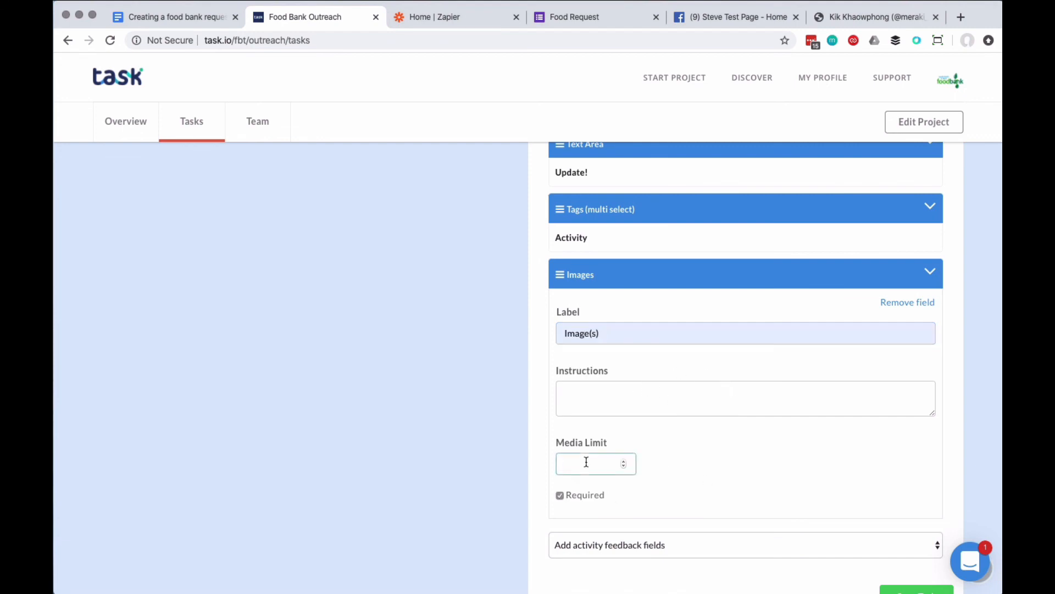
pyautogui.write('12')
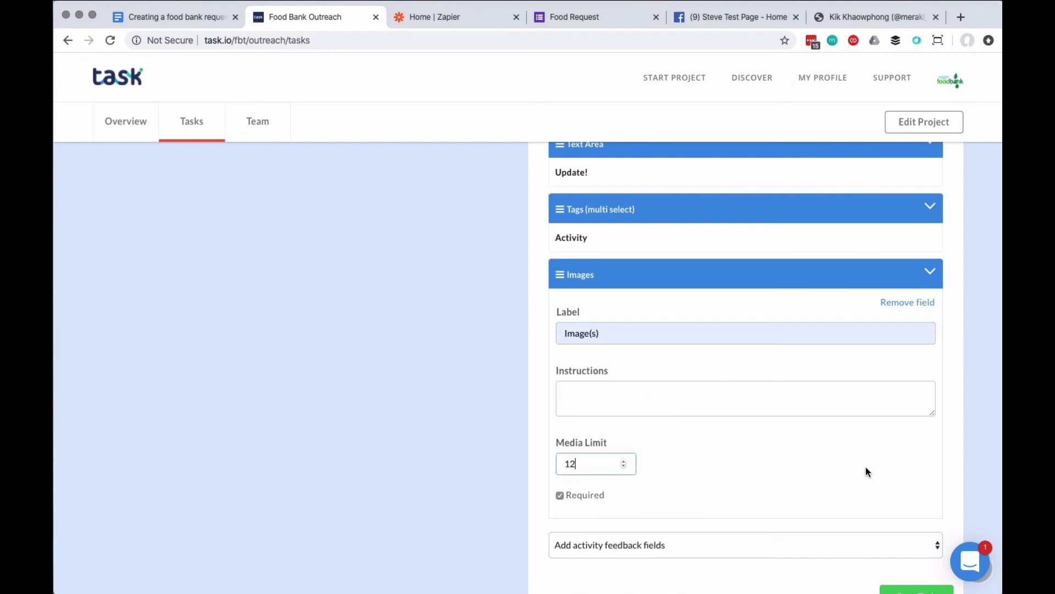
pyautogui.click(930, 271)
# Save the "Outreach update" task with its text area, tags and images feedback fields.
pyautogui.scroll(15, 925, 294)
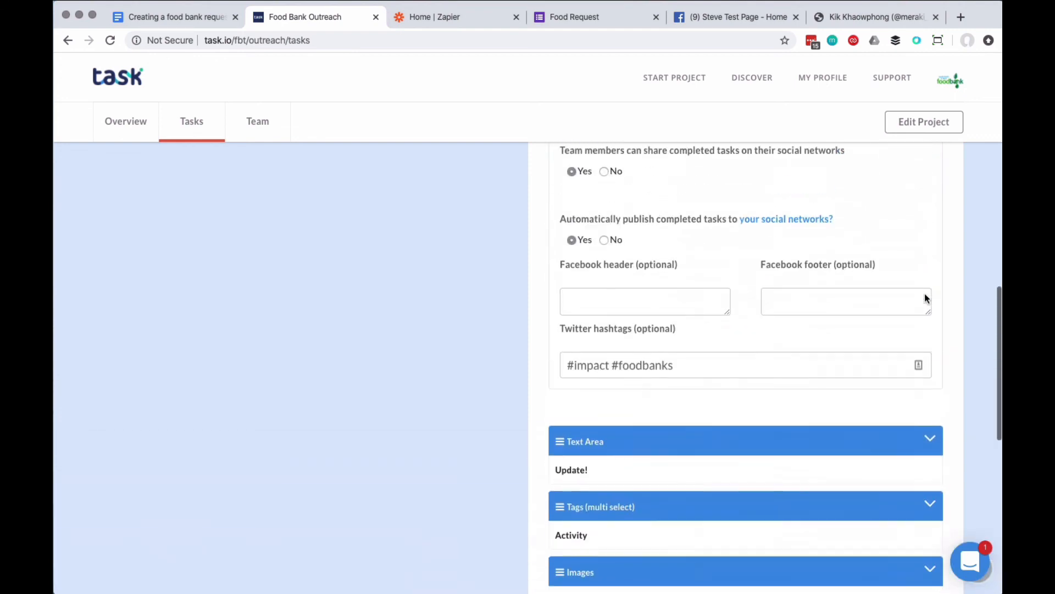
pyautogui.scroll(3, 924, 294)
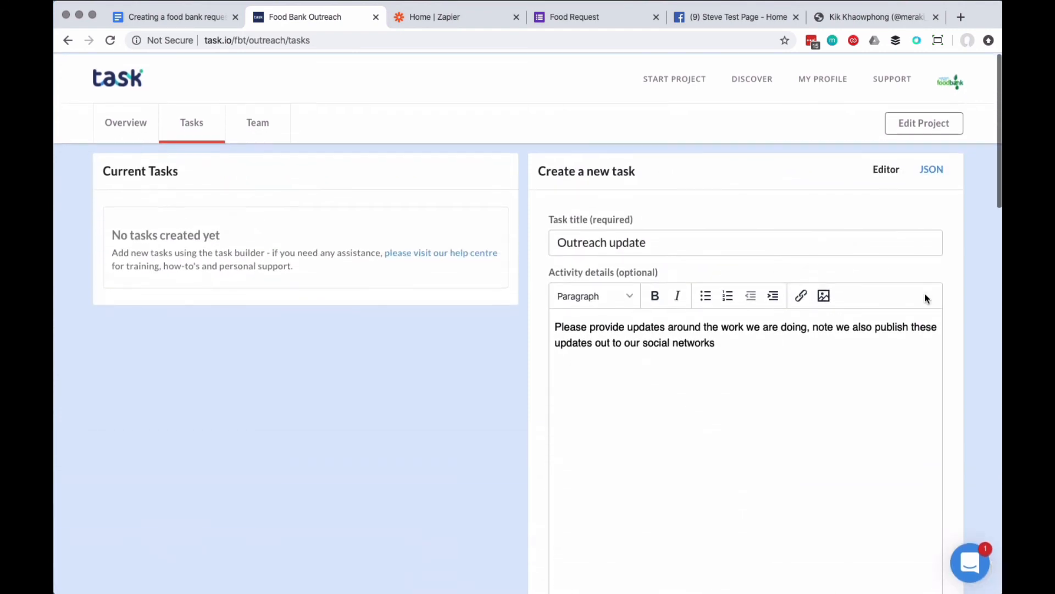
pyautogui.scroll(-8, 924, 294)
pyautogui.scroll(-10, 925, 299)
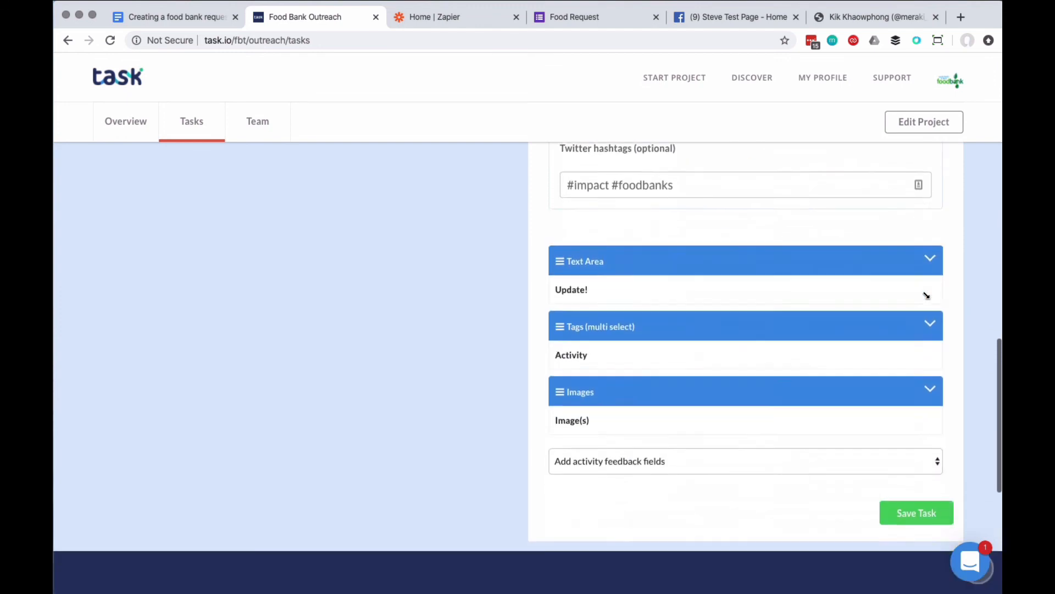
pyautogui.click(919, 426)
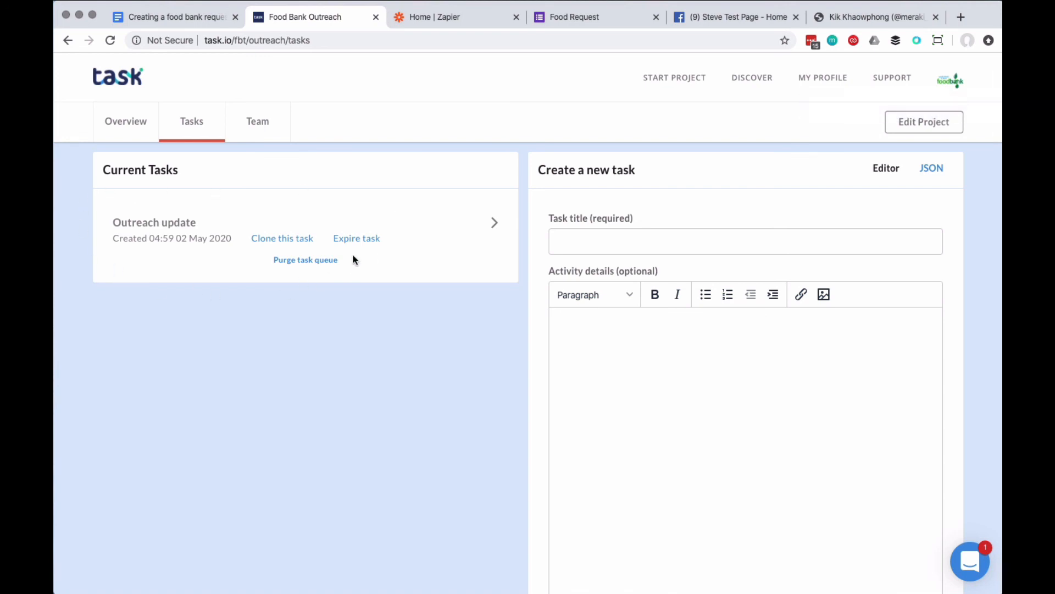
# Open the saved "Outreach update" task from the current tasks and look over its details.
pyautogui.click(164, 228)
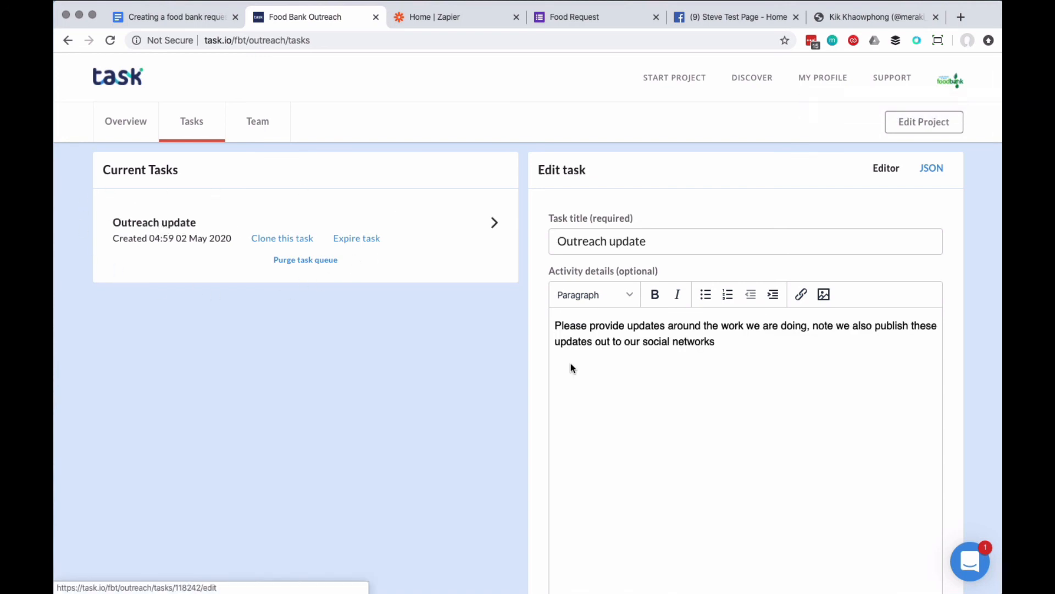
pyautogui.scroll(-6, 723, 332)
pyautogui.scroll(6, 724, 332)
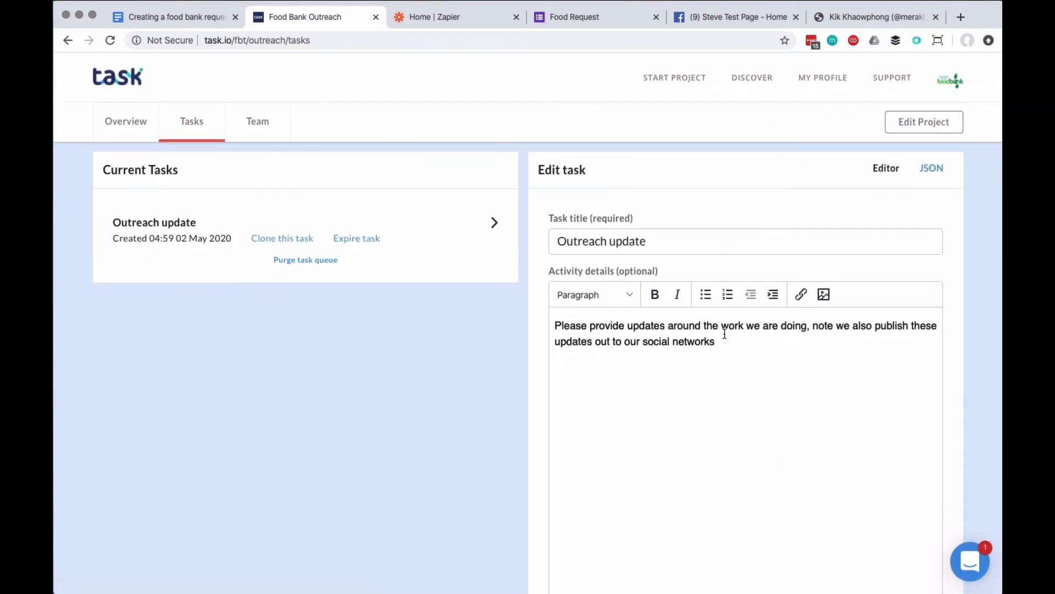